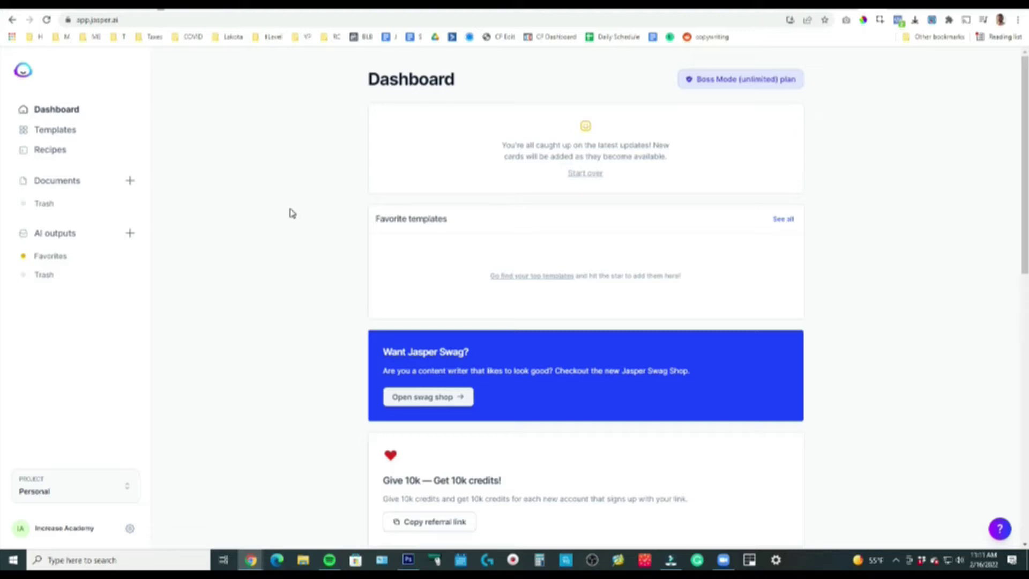
Open the Ecommerce Product Description template and enter 'English Bulldog T-shirt' as the product name.
{"action": "left_click", "coordinate": [53, 132]}
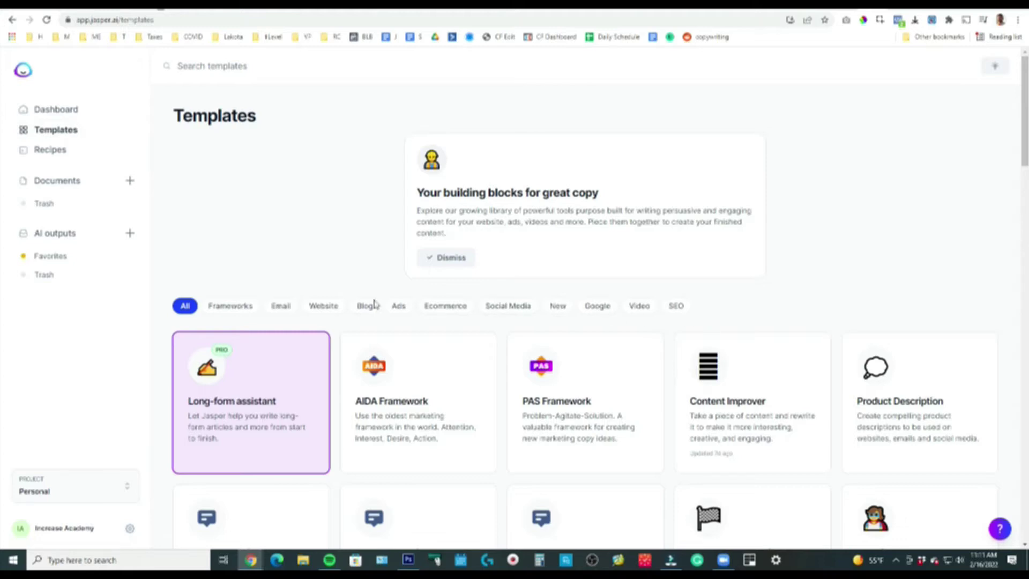
{"action": "left_click", "coordinate": [456, 312]}
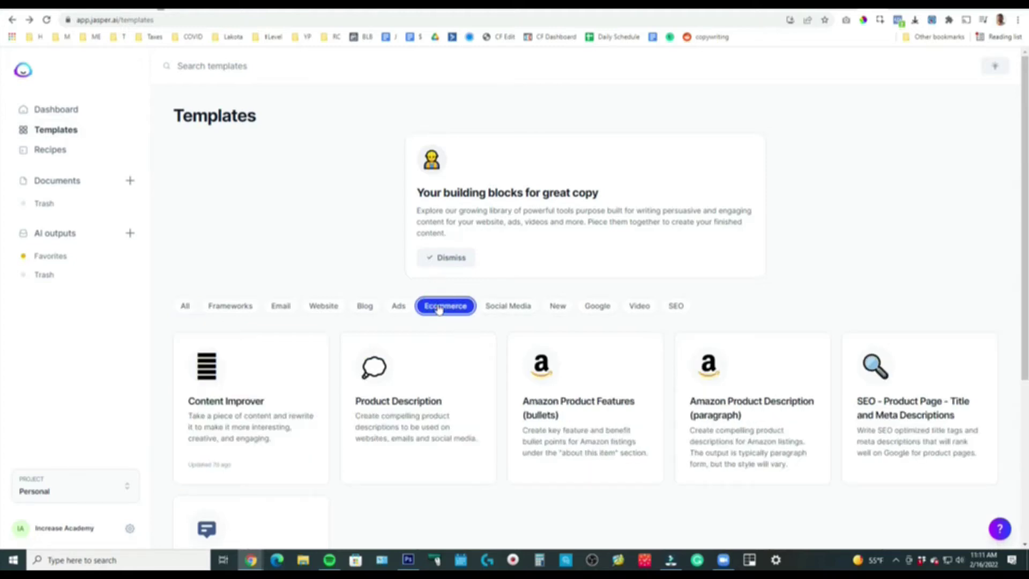
{"action": "left_click", "coordinate": [401, 411]}
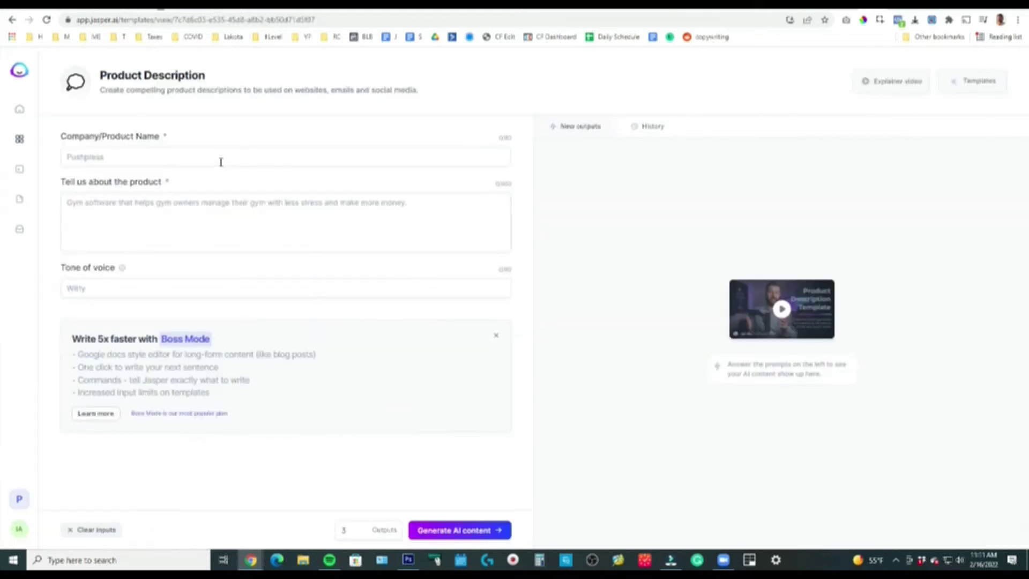
{"action": "left_click", "coordinate": [221, 162]}
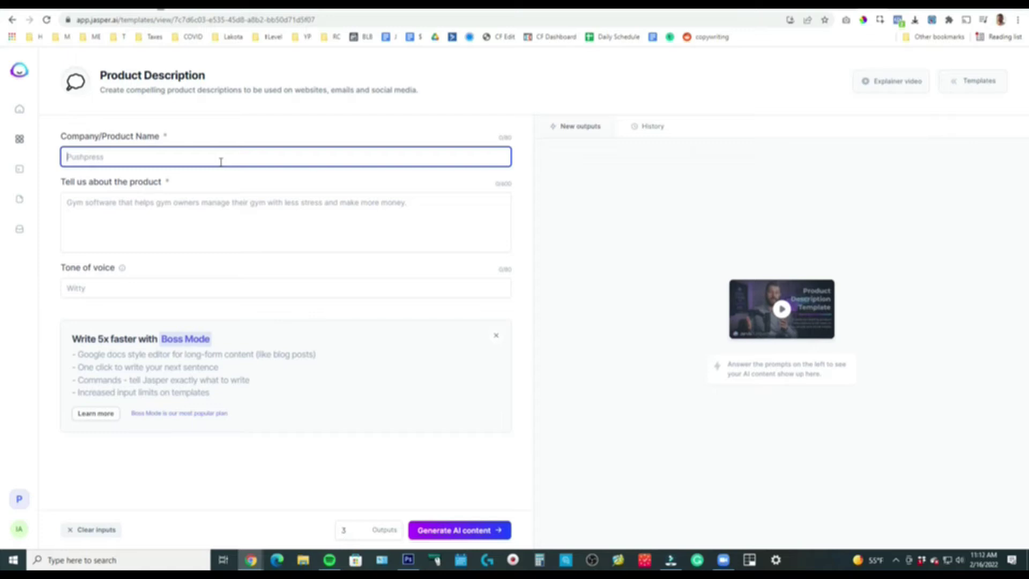
{"action": "type", "text": "English Bulldog T-shirt"}
{"action": "key", "text": "Tab"}
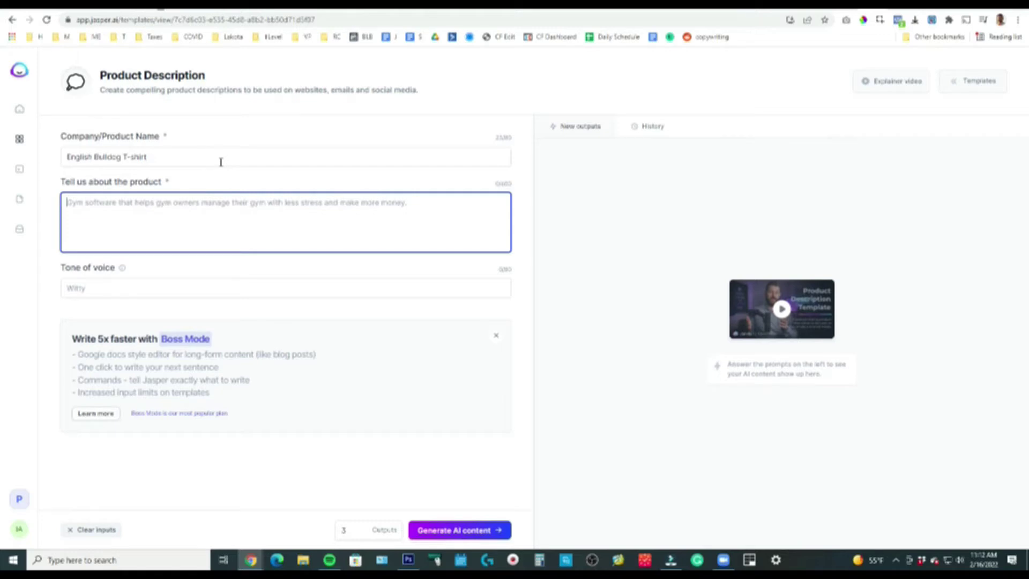
{"action": "type", "text": "100% cotton"}
List the details: 100% cotton, Made in the USA, Valentine's gift, conversation starter, limited-time deal.
{"action": "key", "text": "Return"}
{"action": "type", "text": "Made in Ihe USA"}
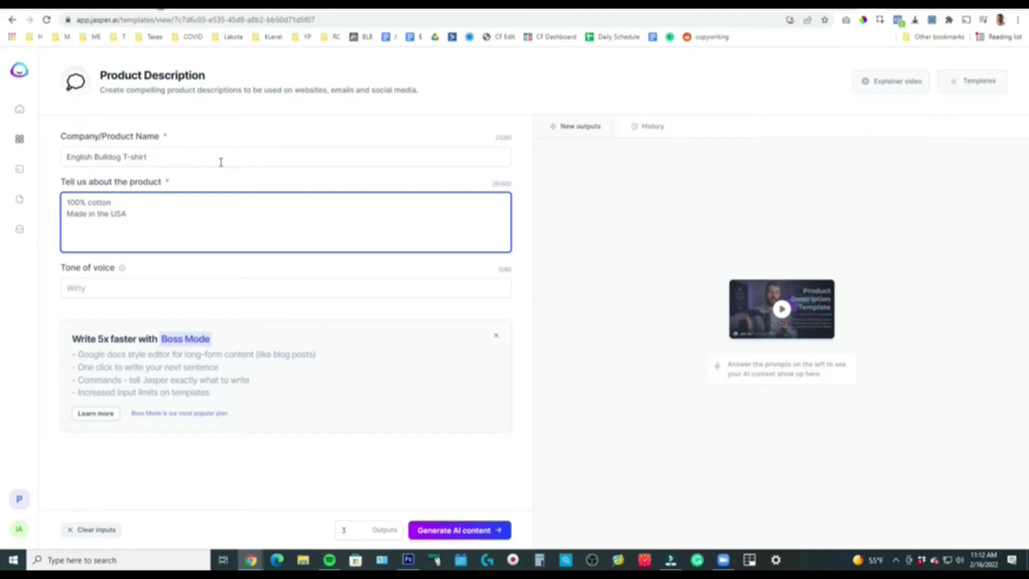
{"action": "key", "text": "Return"}
{"action": "type", "text": "English "}
{"action": "type", "text": "Bul"}
{"action": "key", "text": "BackSpace"}
{"action": "key", "text": "BackSpace"}
{"action": "key", "text": "BackSpace"}
{"action": "type", "text": "Bulldog T-shirt"}
{"action": "key", "text": "Return"}
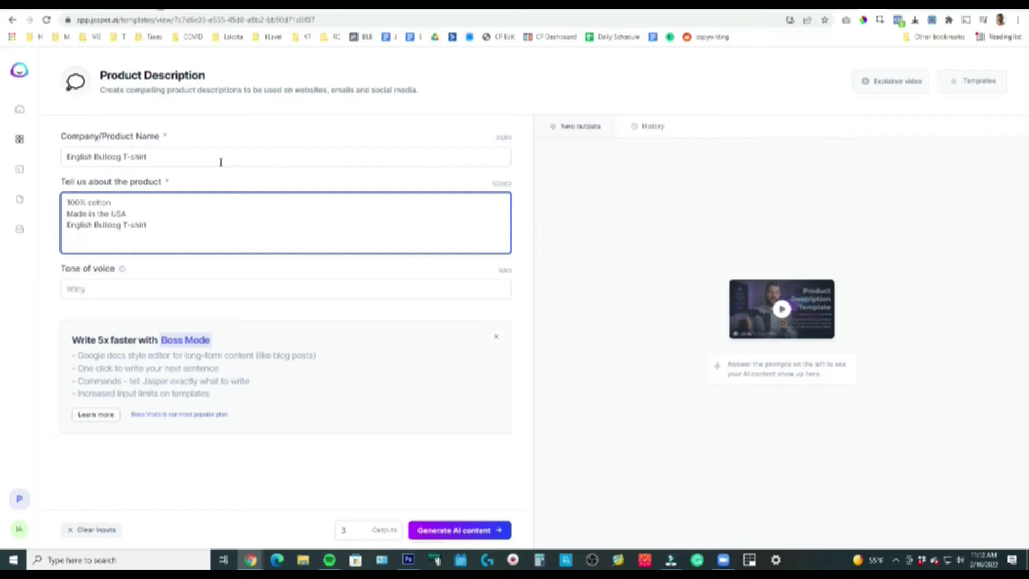
{"action": "type", "text": "Va"}
{"action": "key", "text": "BackSpace"}
{"action": "key", "text": "BackSpace"}
{"action": "type", "text": "Valentine"}
{"action": "type", "text": "'s Day"}
{"action": "key", "text": "BackSpace"}
{"action": "key", "text": "BackSpace"}
{"action": "key", "text": "BackSpace"}
{"action": "key", "text": "BackSpace"}
{"action": "key", "text": "BackSpace"}
{"action": "key", "text": "BackSpace"}
{"action": "key", "text": "BackSpace"}
{"action": "type", "text": "The perfect Valentine's Day gift"}
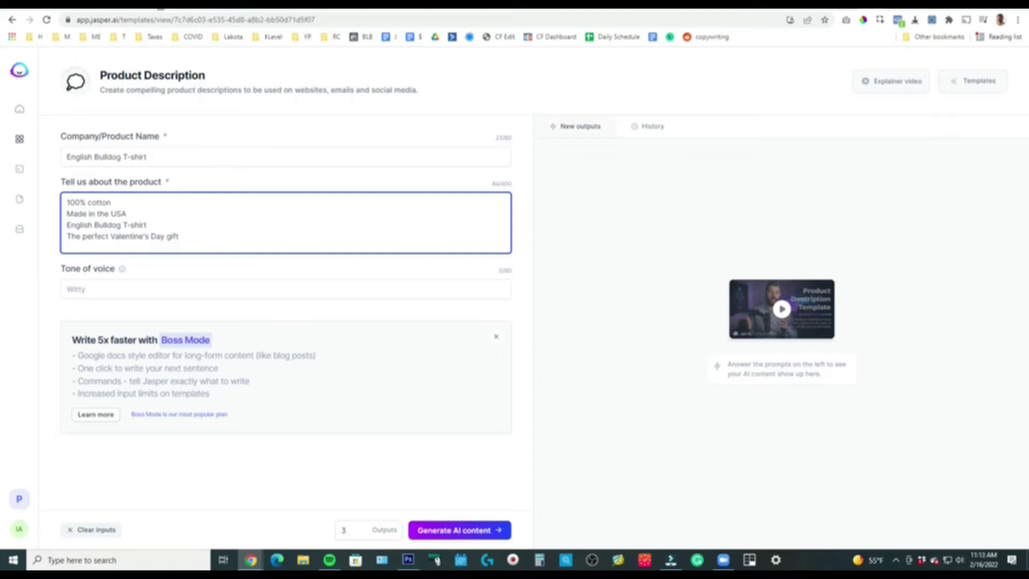
{"action": "left_click", "coordinate": [199, 227]}
{"action": "key", "text": "Return"}
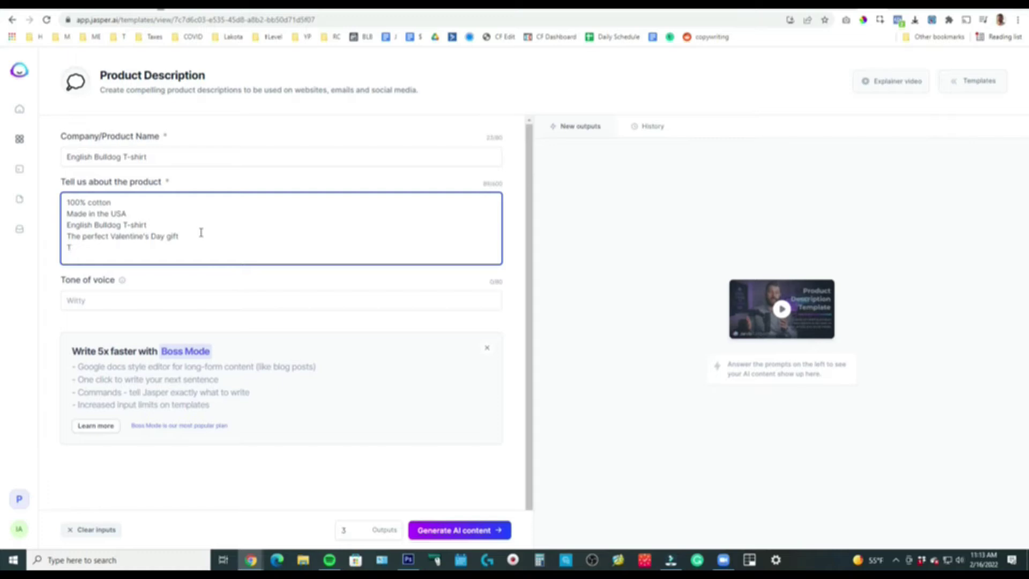
{"action": "type", "text": "a conversation starter"}
{"action": "key", "text": "Return"}
{"action": "type", "text": "Limited -time deal"}
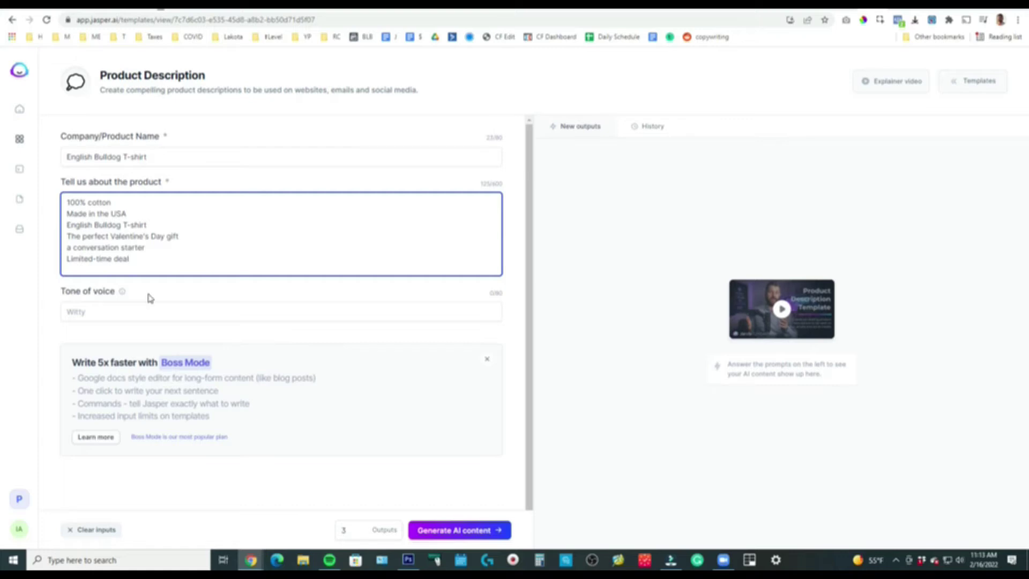
Set the tone of voice to 'witty' and generate the Bulldog T-shirt descriptions.
{"action": "left_click", "coordinate": [160, 312]}
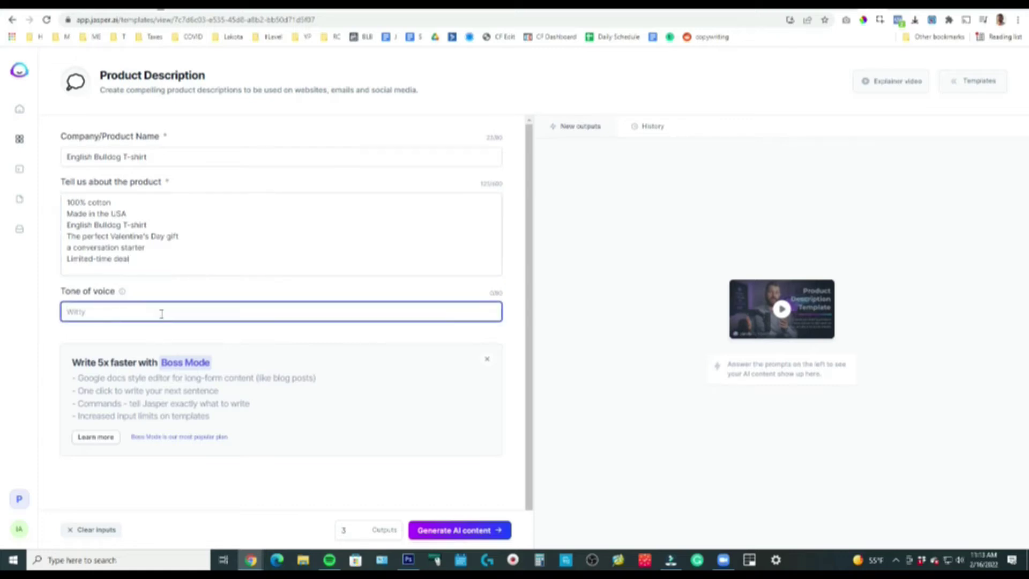
{"action": "type", "text": "witty"}
{"action": "left_click", "coordinate": [129, 338]}
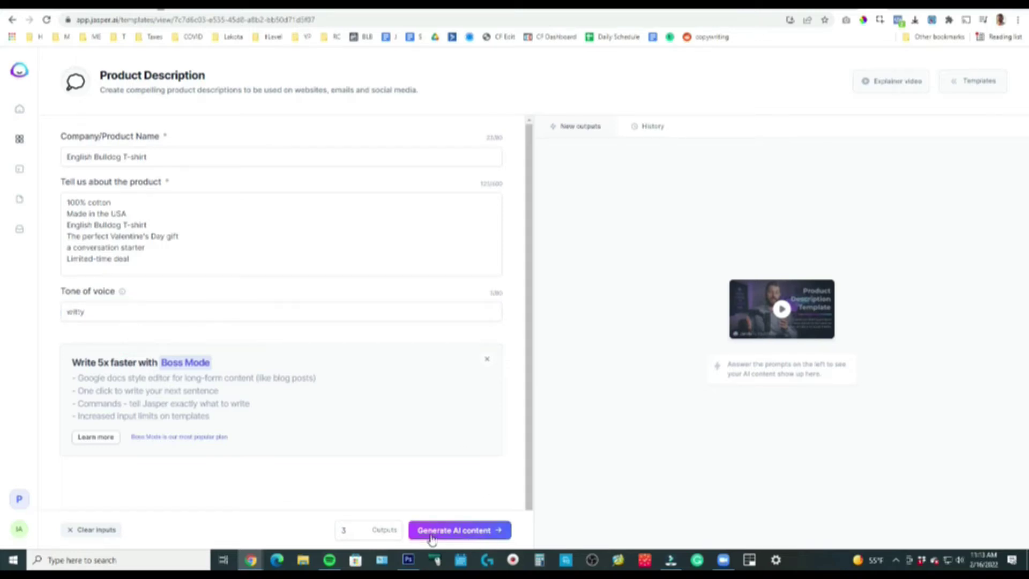
{"action": "left_click", "coordinate": [432, 534]}
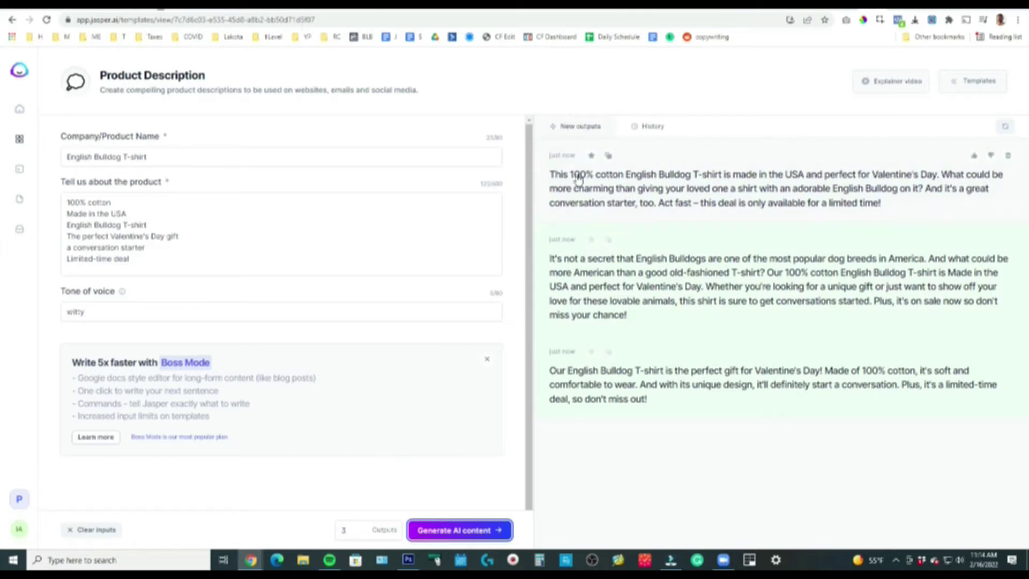
Append a 30-day guarantee, payment options and an add-to-cart line to the first description, then copy it.
{"action": "mouse_move", "coordinate": [611, 193]}
{"action": "left_click", "coordinate": [858, 202]}
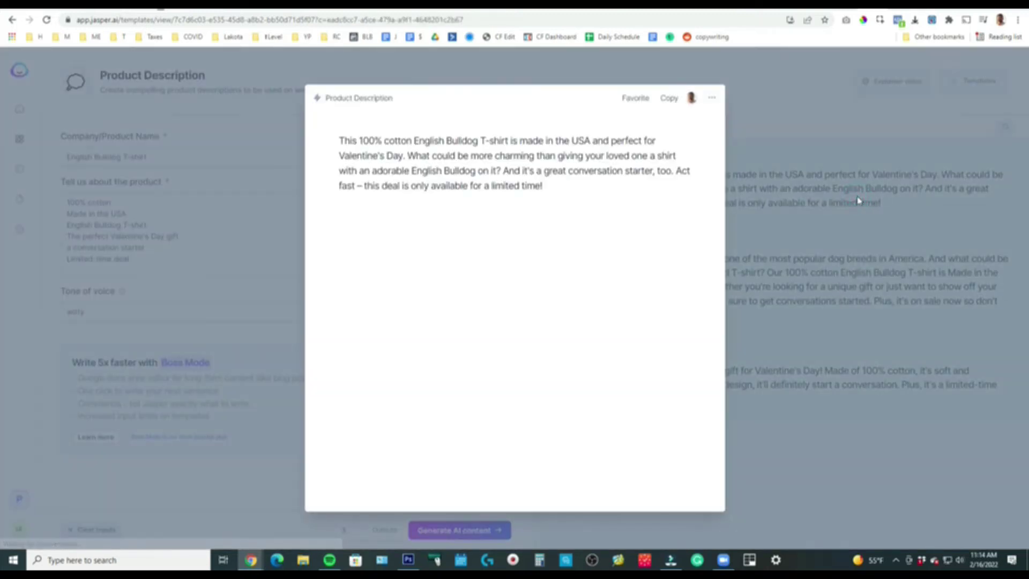
{"action": "left_click", "coordinate": [668, 98]}
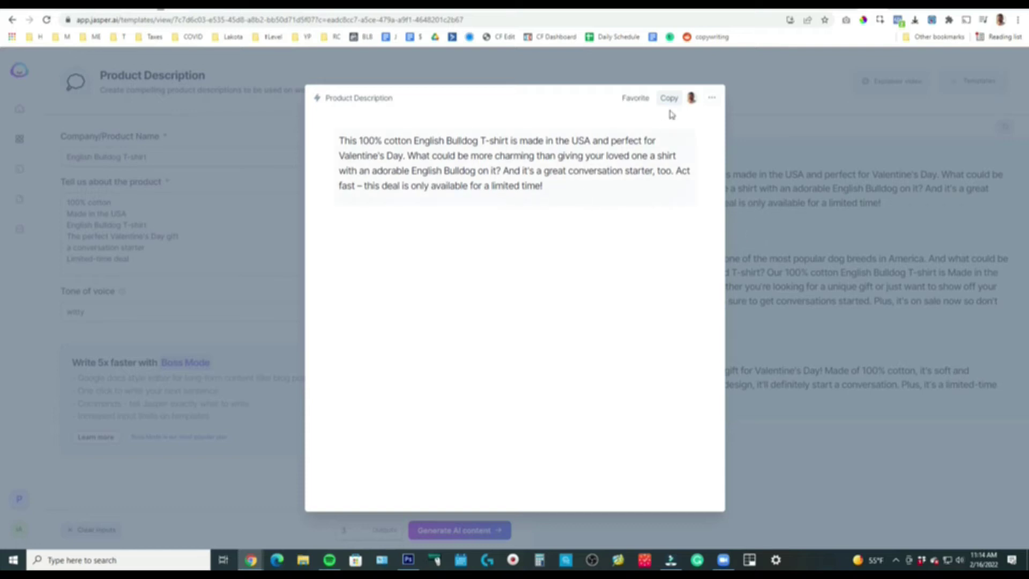
{"action": "left_click", "coordinate": [565, 199]}
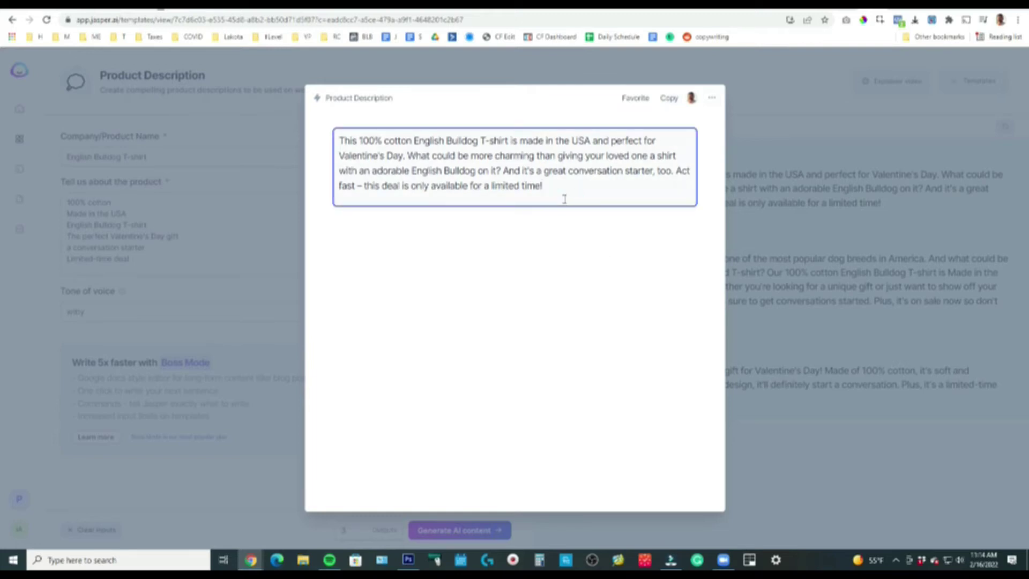
{"action": "key", "text": "Return"}
{"action": "key", "text": "Return"}
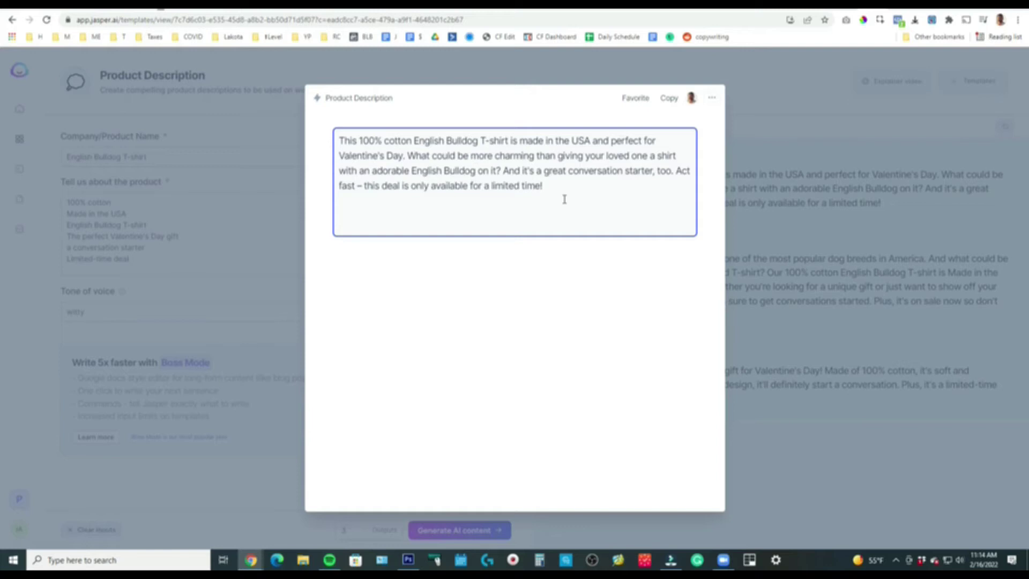
{"action": "type", "text": "30 D"}
{"action": "type", "text": "ay Satisfaction Guaranteed"}
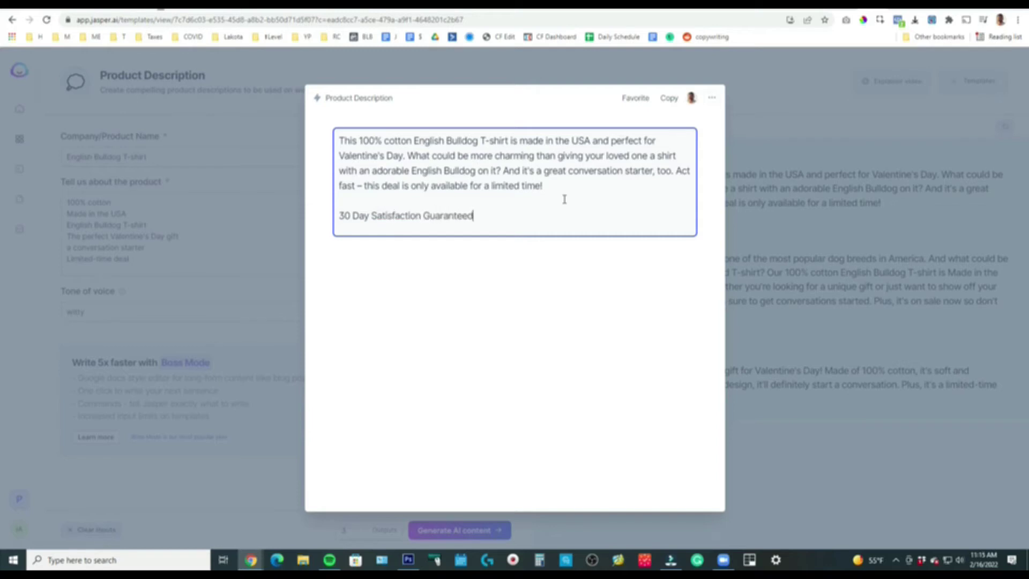
{"action": "key", "text": "Return"}
{"action": "type", "text": "PayPal | Mastercard | Visa"}
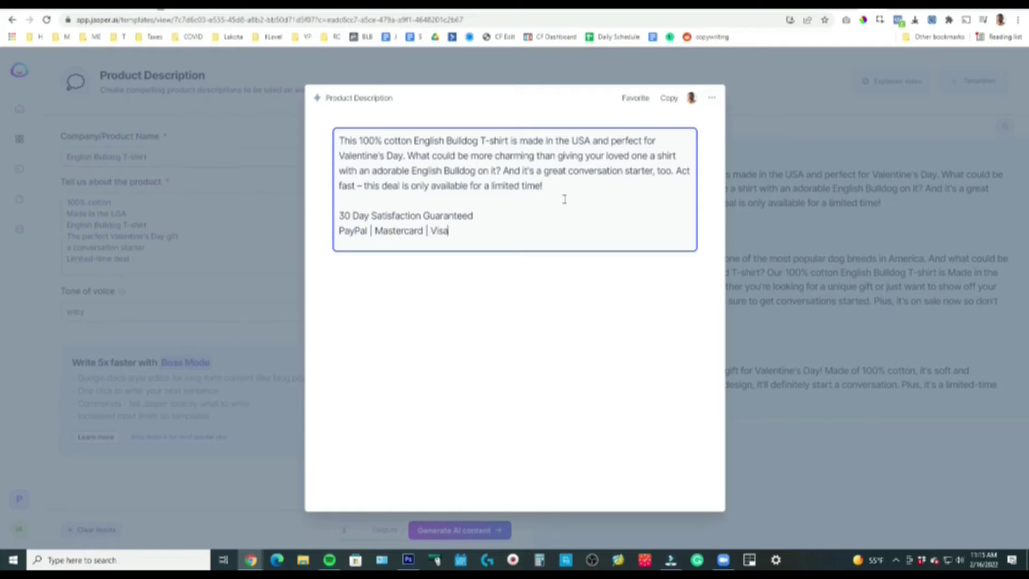
{"action": "key", "text": "Return"}
{"action": "key", "text": "Return"}
{"action": "type", "text": "Click"}
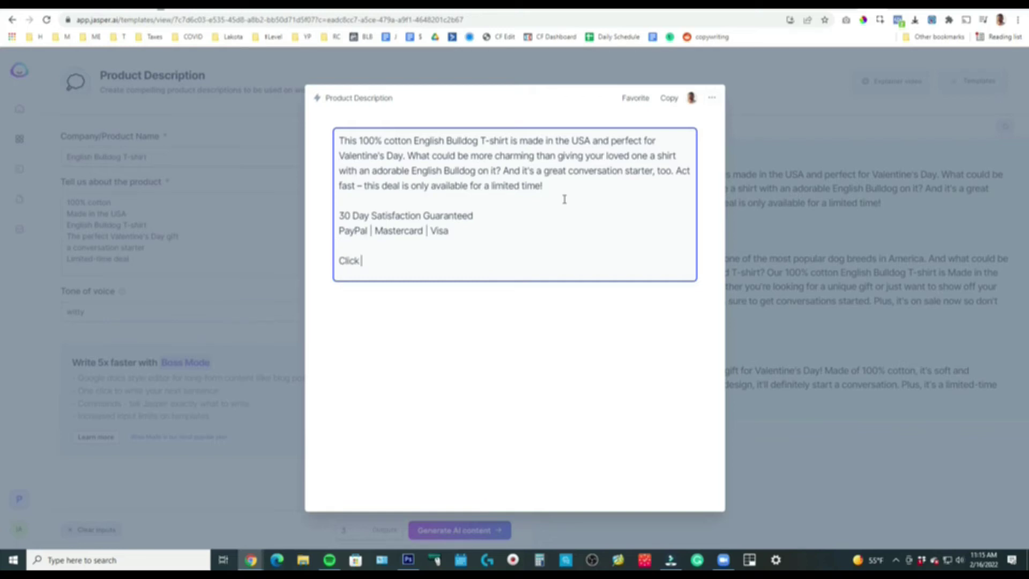
{"action": "type", "text": " the green but"}
{"action": "type", "text": "ton below to"}
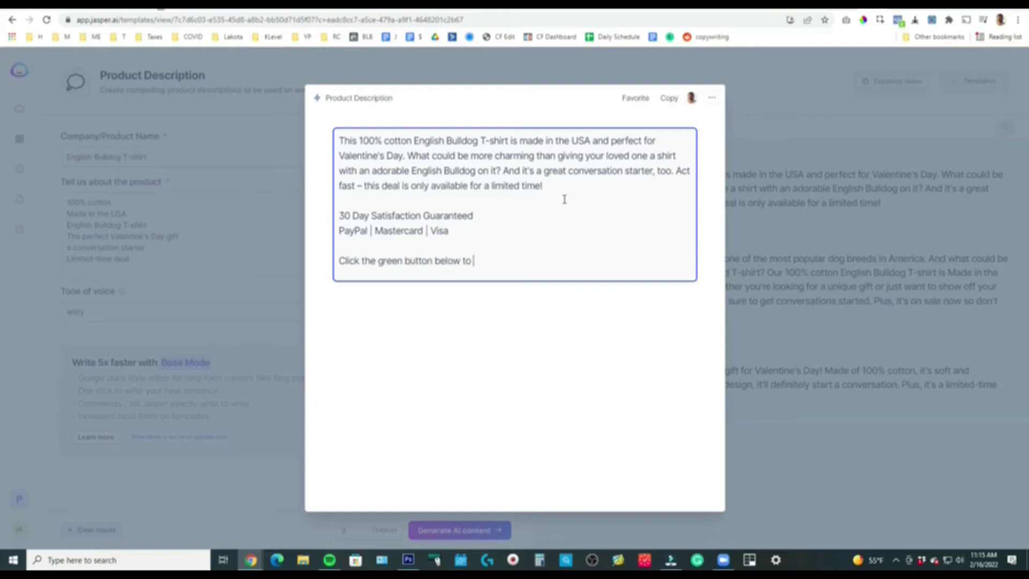
{"action": "type", "text": " cart!"}
{"action": "left_click", "coordinate": [669, 97]}
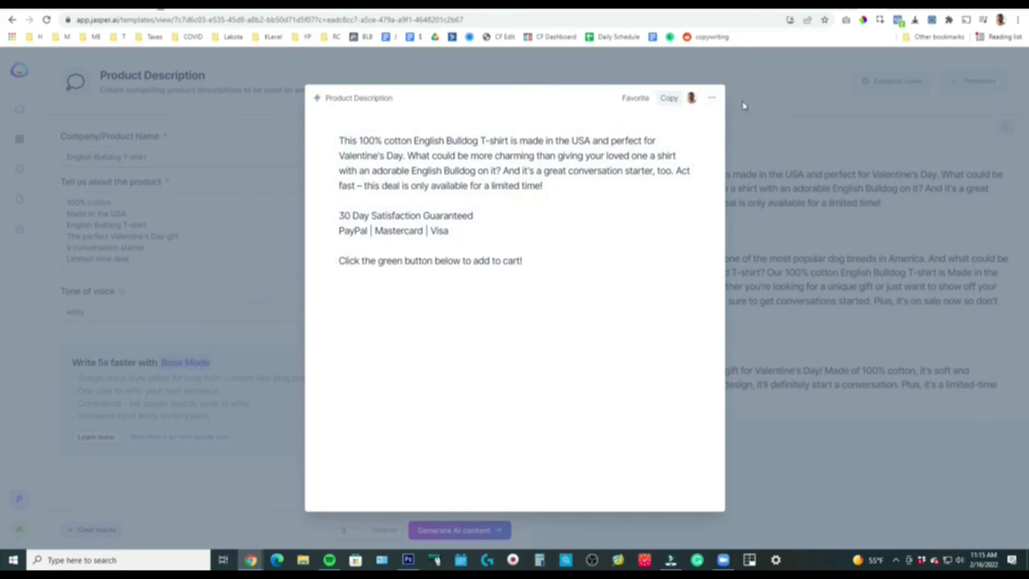
Close the description editor and generate three more T-shirt descriptions from the same details.
{"action": "left_click", "coordinate": [820, 114]}
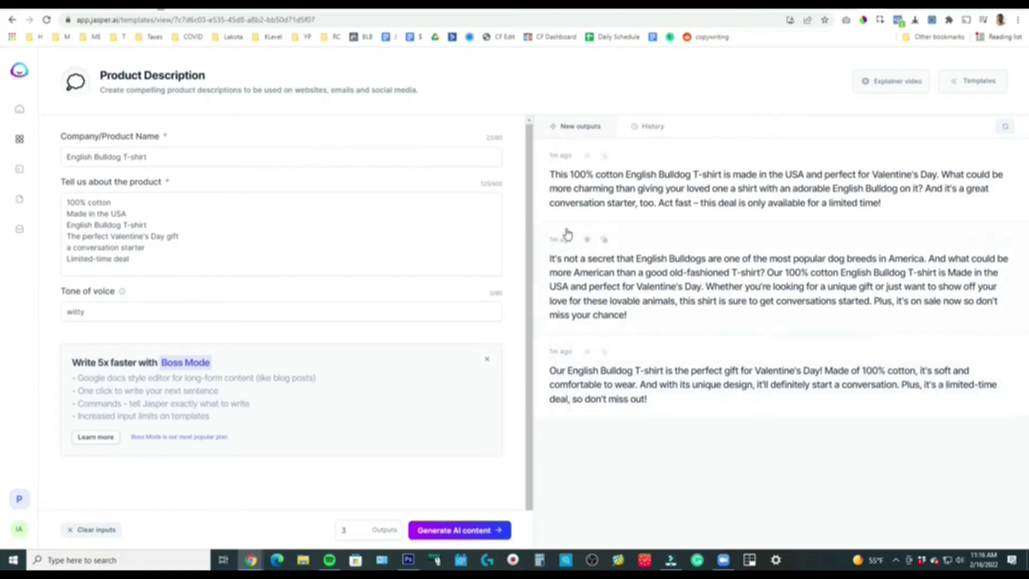
{"action": "left_click", "coordinate": [476, 532]}
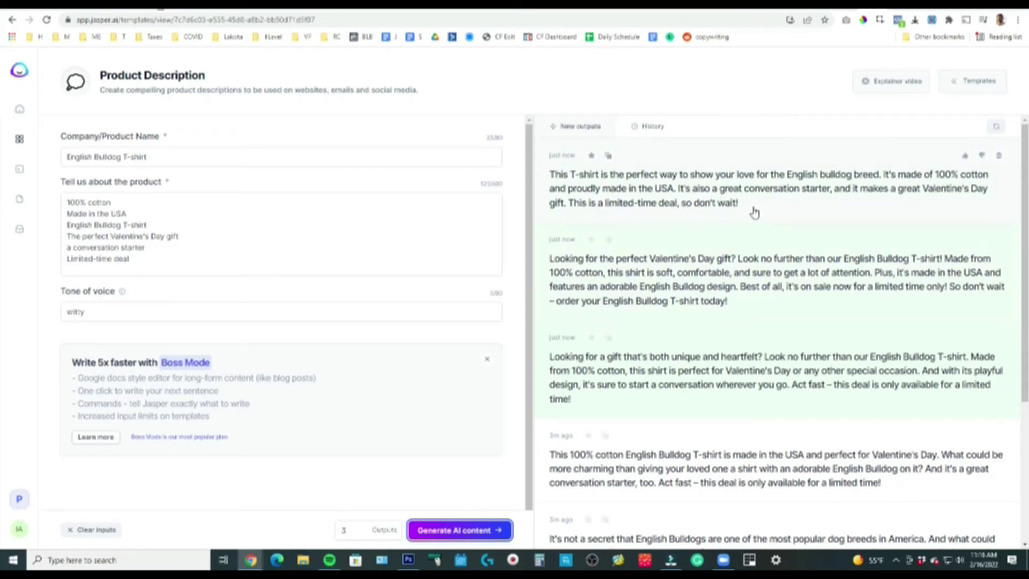
Add 'Click the button below to add to cart' to the product details and regenerate descriptions.
{"action": "left_click", "coordinate": [151, 268]}
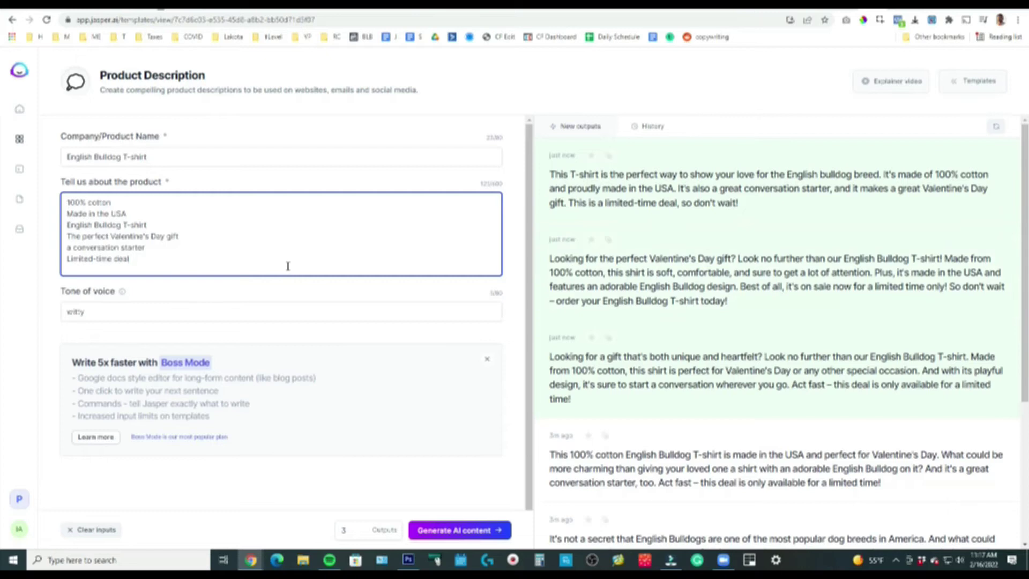
{"action": "key", "text": "Return"}
{"action": "type", "text": "Click the button below to add"}
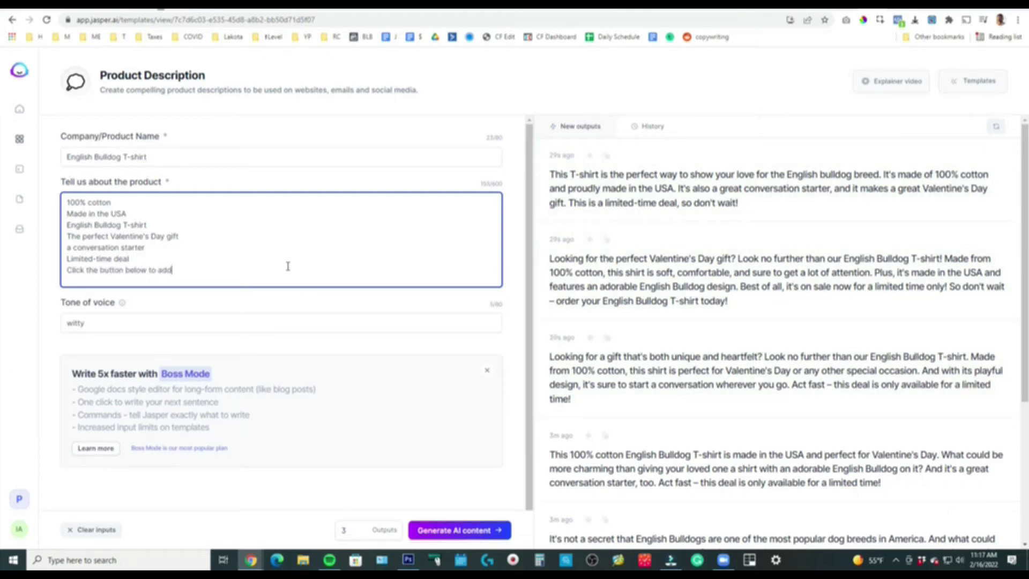
{"action": "type", "text": " to cart"}
{"action": "left_click", "coordinate": [445, 531]}
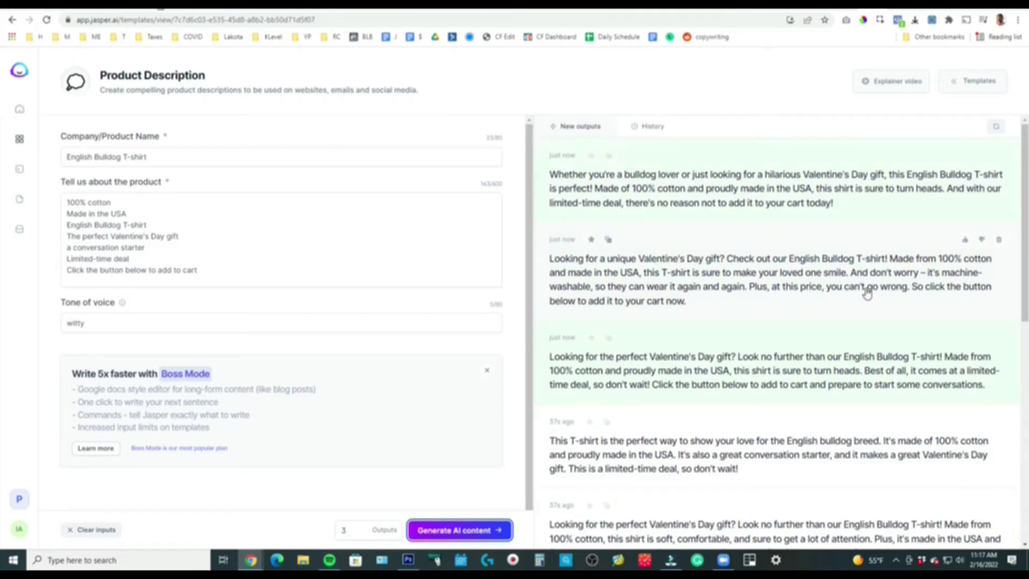
{"action": "mouse_move", "coordinate": [758, 234]}
{"action": "mouse_move", "coordinate": [770, 279]}
{"action": "scroll", "coordinate": [756, 233], "scroll_direction": "down", "scroll_amount": 2}
{"action": "scroll", "coordinate": [759, 242], "scroll_direction": "down", "scroll_amount": 1}
{"action": "scroll", "coordinate": [768, 252], "scroll_direction": "up", "scroll_amount": 3}
{"action": "scroll", "coordinate": [684, 326], "scroll_direction": "down", "scroll_amount": 1}
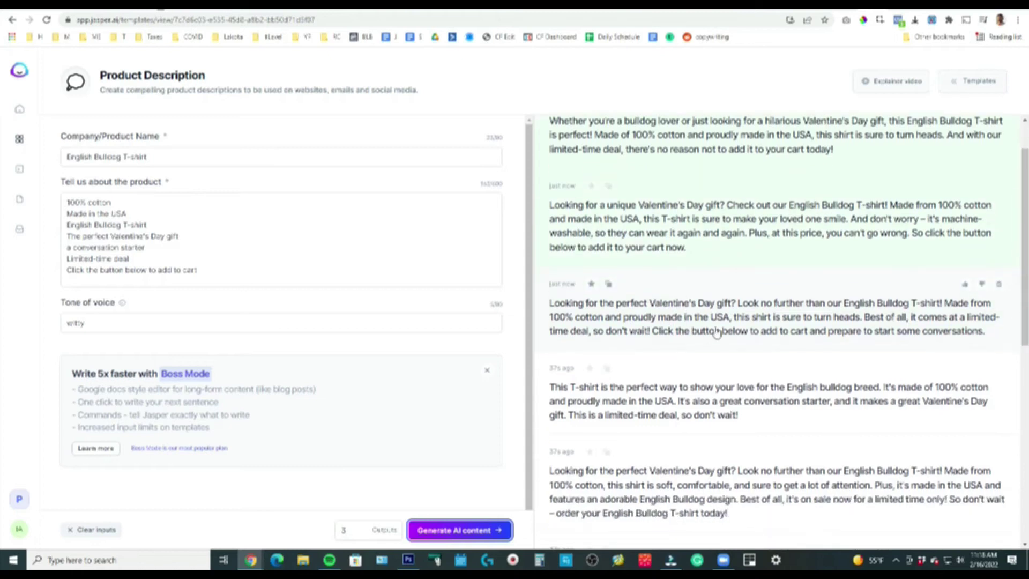
{"action": "scroll", "coordinate": [679, 282], "scroll_direction": "down", "scroll_amount": 1}
{"action": "scroll", "coordinate": [680, 269], "scroll_direction": "up", "scroll_amount": 2}
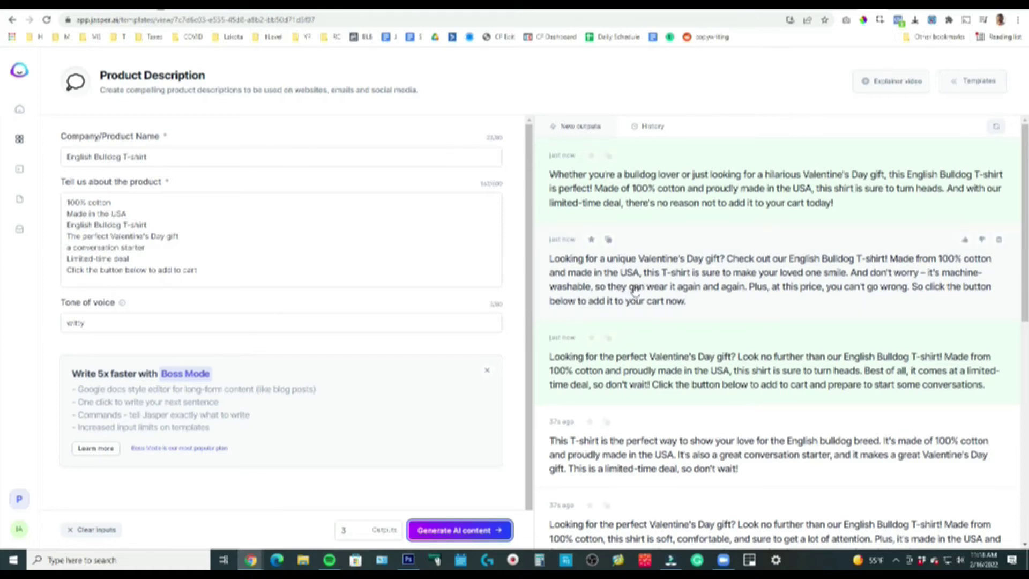
Paste the guarantee, payment and add-to-cart lines into the second description, deleting the old pasted paragraph.
{"action": "left_click", "coordinate": [596, 288]}
{"action": "left_click", "coordinate": [437, 198]}
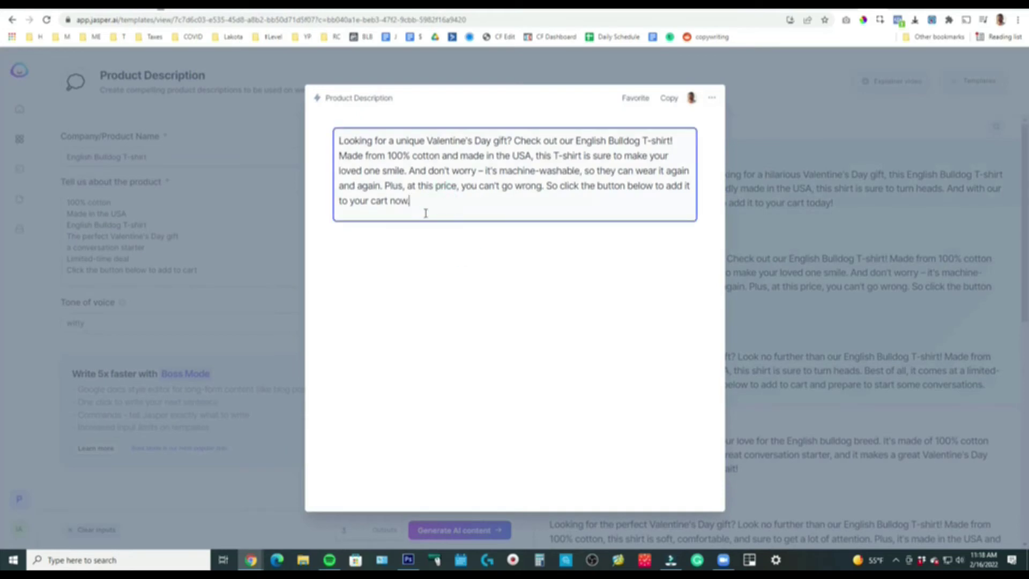
{"action": "key", "text": "Return"}
{"action": "key", "text": "Return"}
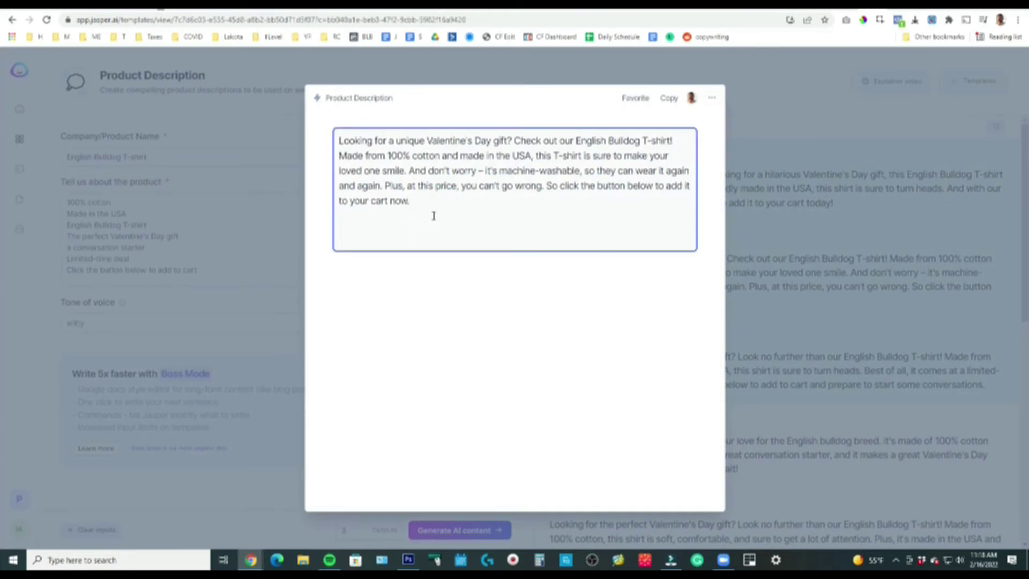
{"action": "key", "text": "ctrl+v"}
{"action": "left_click_drag", "start_coordinate": [339, 231], "coordinate": [340, 292]}
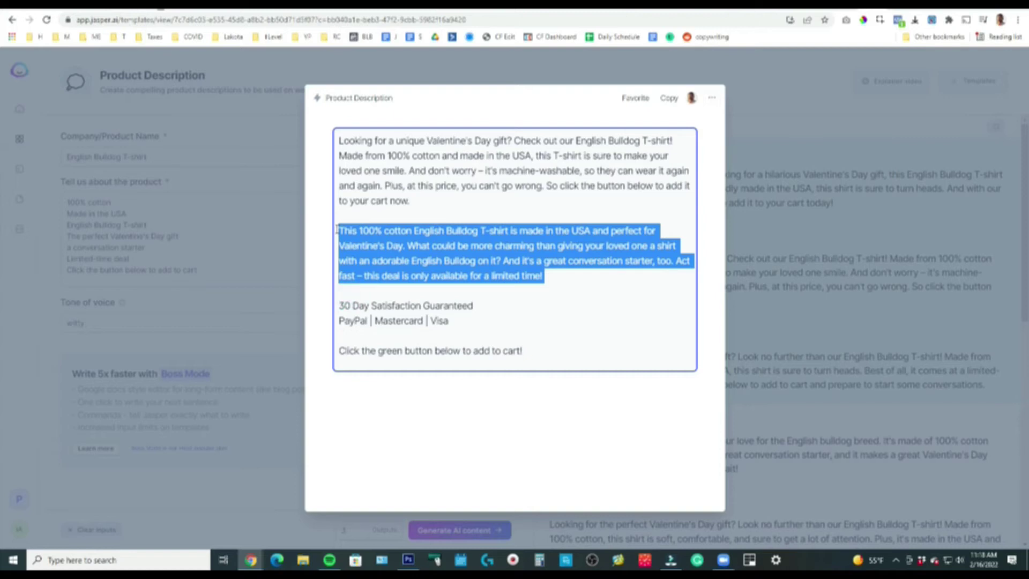
{"action": "key", "text": "BackSpace"}
{"action": "key", "text": "BackSpace"}
{"action": "key", "text": "Return"}
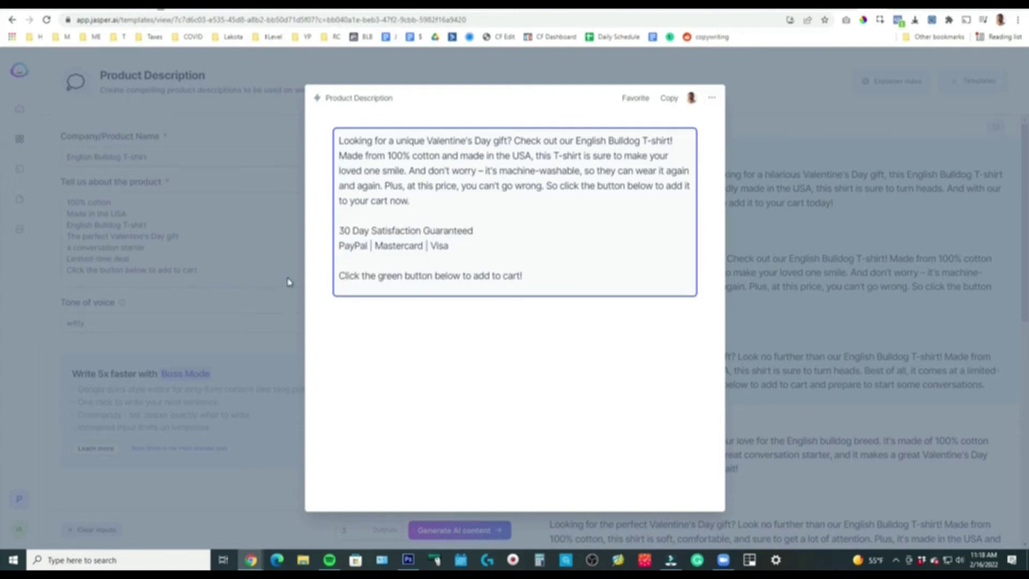
{"action": "left_click", "coordinate": [813, 275]}
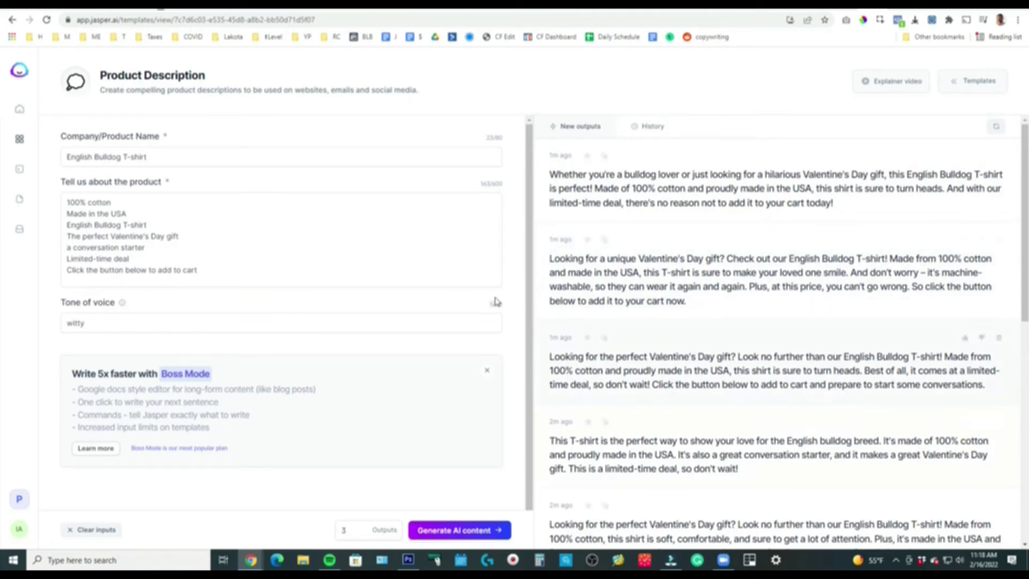
{"action": "scroll", "coordinate": [515, 274], "scroll_direction": "down", "scroll_amount": 2}
{"action": "scroll", "coordinate": [299, 270], "scroll_direction": "up", "scroll_amount": 2}
Clear the previous T-shirt product details and the witty tone.
{"action": "left_click", "coordinate": [739, 367]}
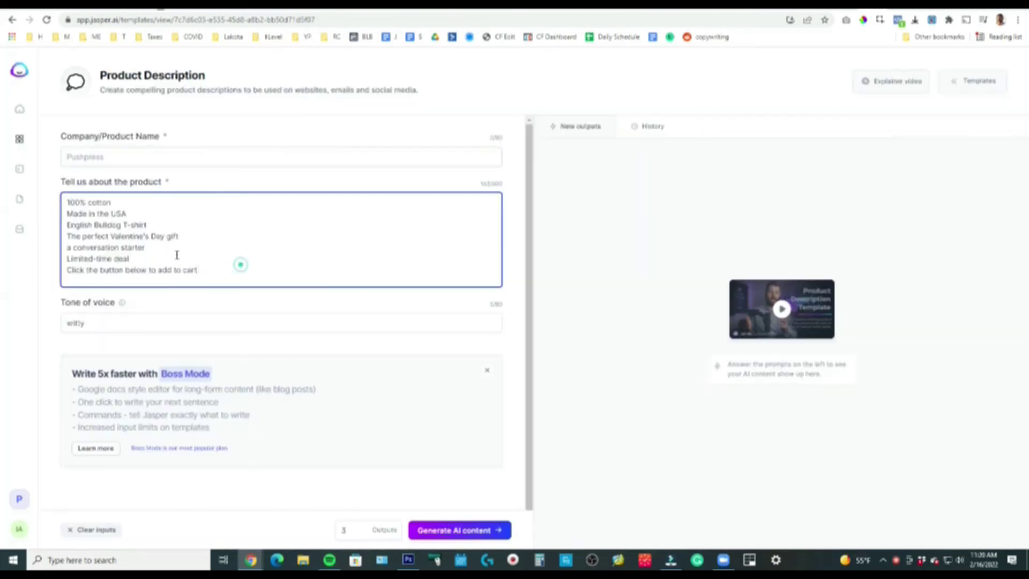
{"action": "key", "text": "ctrl+a"}
{"action": "key", "text": "BackSpace"}
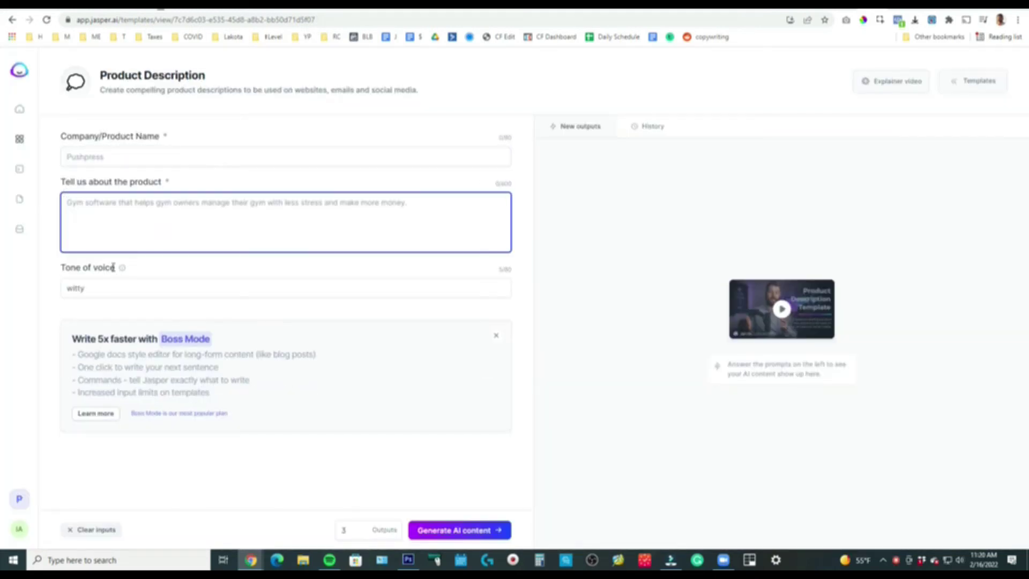
{"action": "double_click", "coordinate": [105, 289]}
{"action": "key", "text": "BackSpace"}
Enter 'custom leather wallet for men' as the product name and 'genuine leather' as the first detail.
{"action": "left_click", "coordinate": [160, 156]}
{"action": "type", "text": "Custom"}
{"action": "key", "text": "BackSpace"}
{"action": "type", "text": "leather wallet for"}
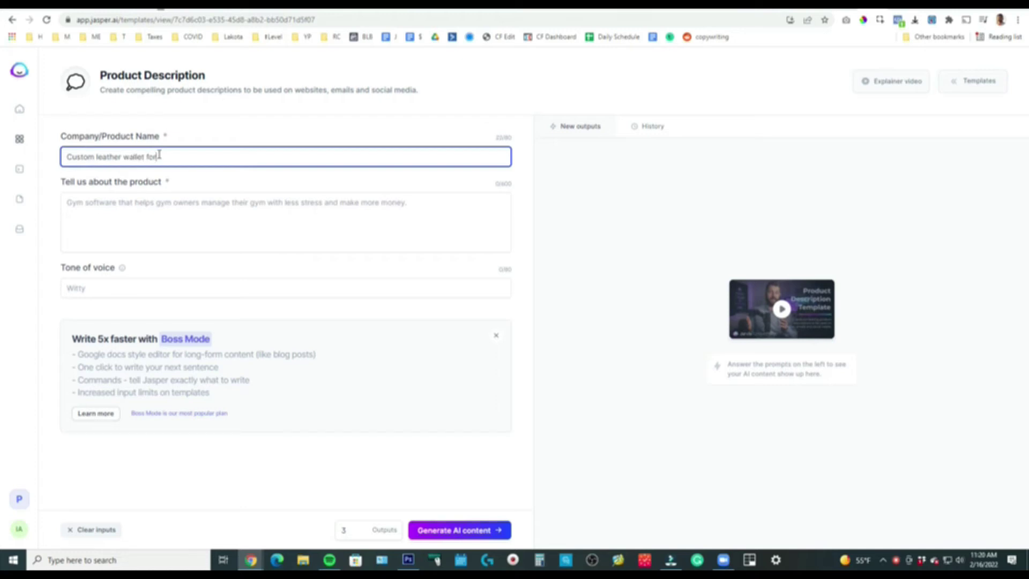
{"action": "type", "text": " men"}
{"action": "key", "text": "Tab"}
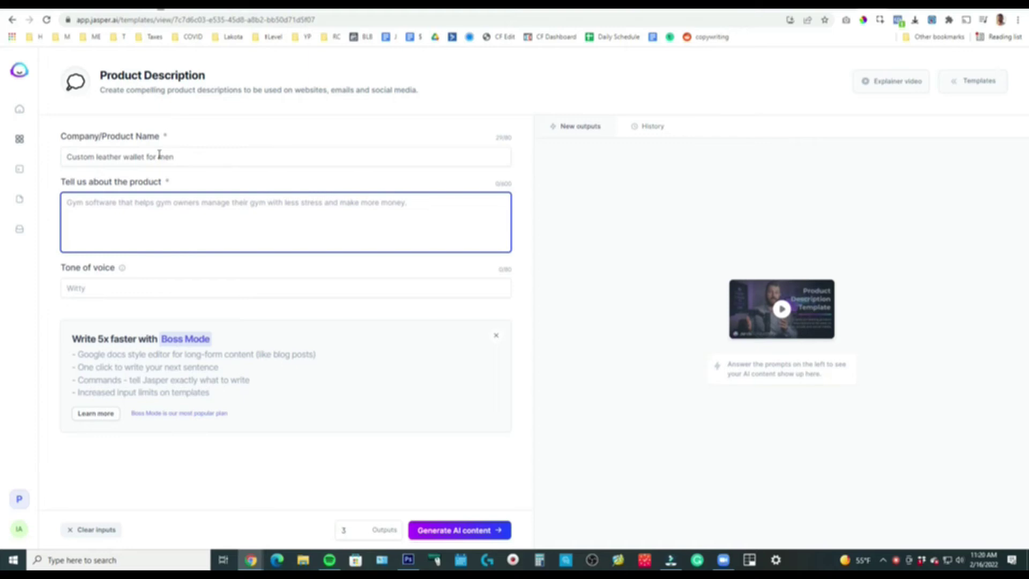
{"action": "type", "text": "custom leather wallet "}
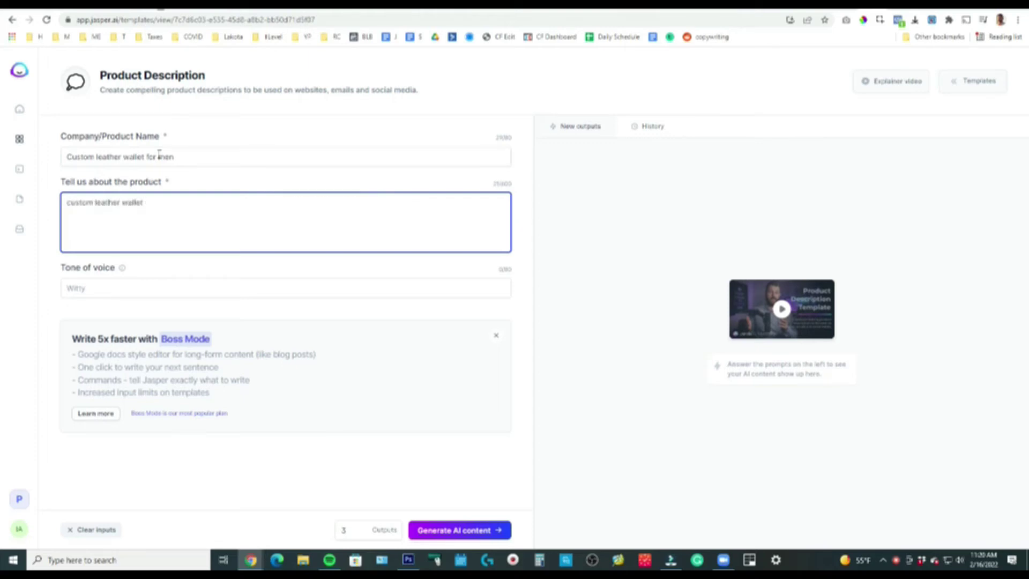
{"action": "type", "text": "handimad"}
{"action": "type", "text": "e guenium"}
{"action": "type", "text": "e leather"}
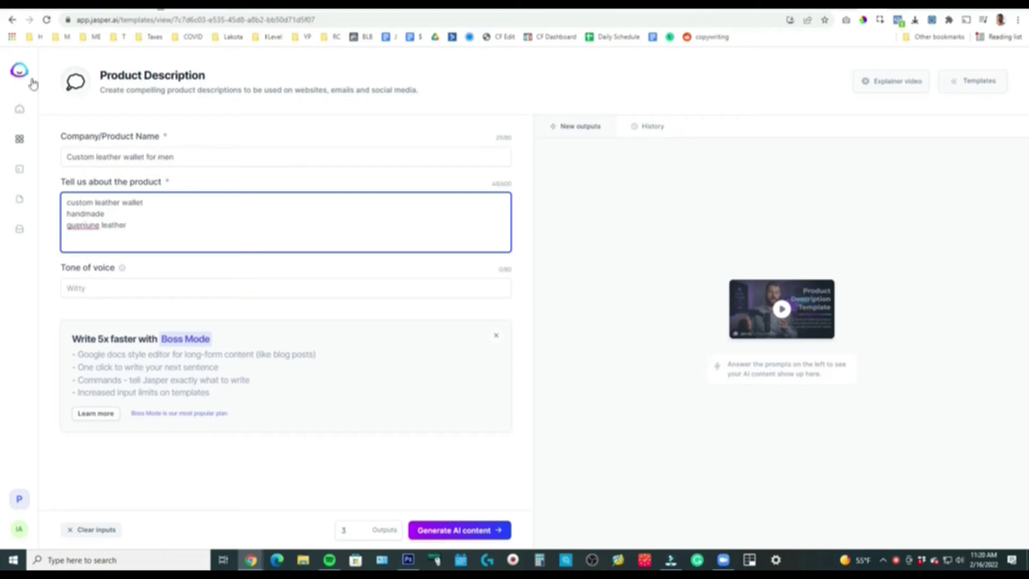
{"action": "right_click", "coordinate": [83, 226]}
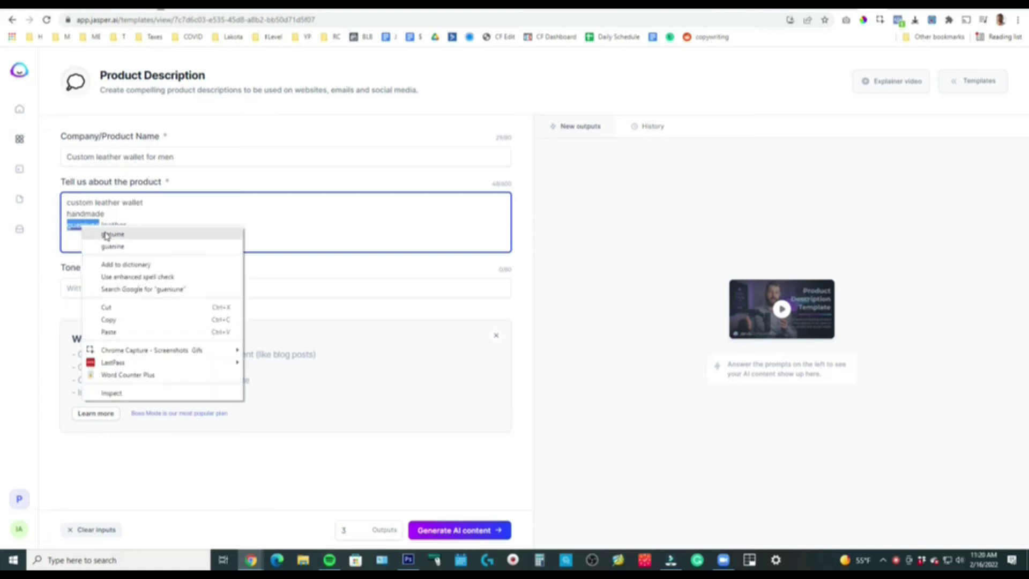
{"action": "left_click", "coordinate": [111, 233]}
Add the details upload your own photo, perfect Father's Day gift and Limited-time offer, with a witty tone.
{"action": "key", "text": "Return"}
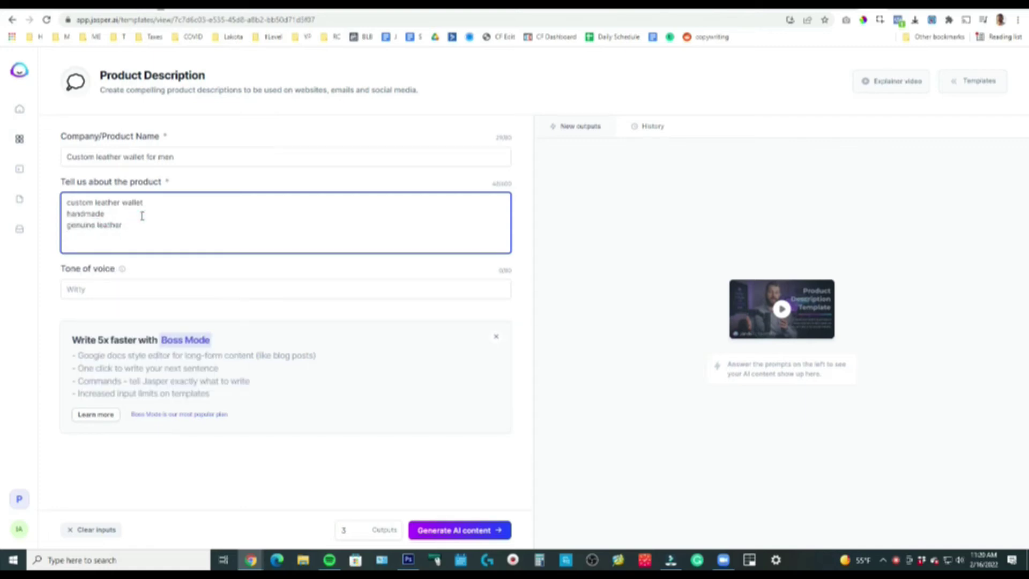
{"action": "type", "text": "upload your own phoo"}
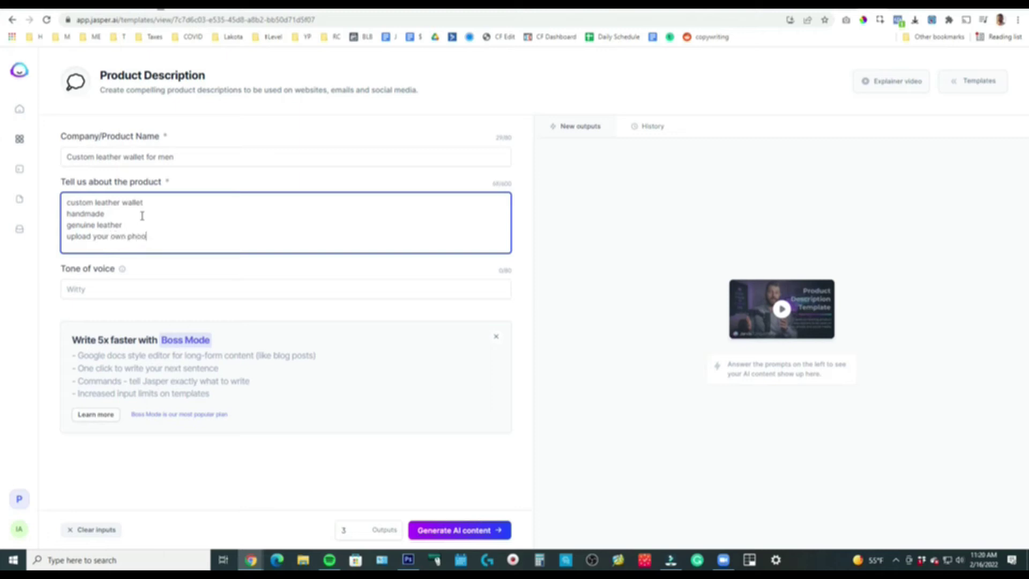
{"action": "key", "text": "Return"}
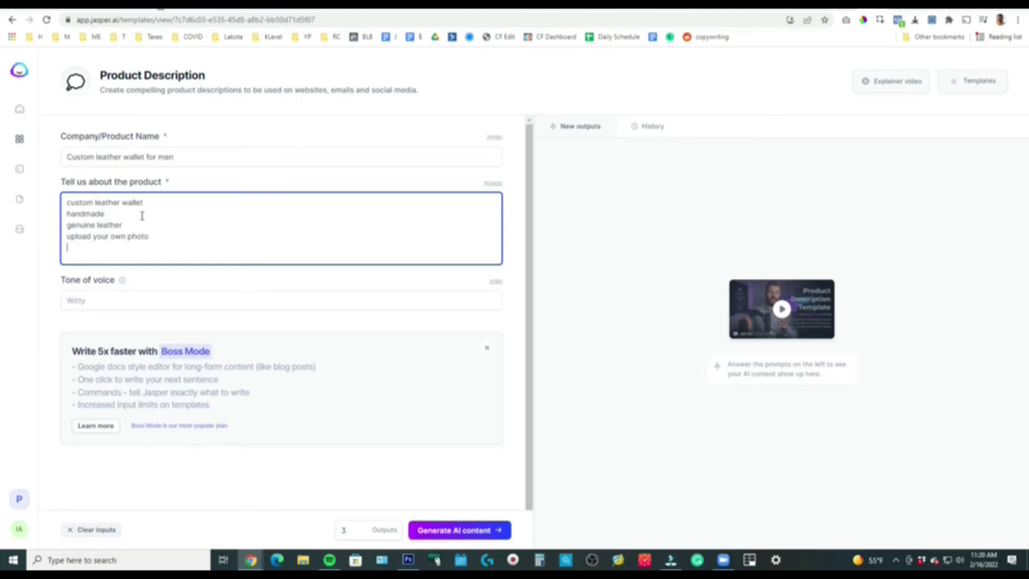
{"action": "type", "text": "the perfect father"}
{"action": "key", "text": "BackSpace"}
{"action": "key", "text": "BackSpace"}
{"action": "key", "text": "BackSpace"}
{"action": "key", "text": "BackSpace"}
{"action": "type", "text": "Father's Day gift"}
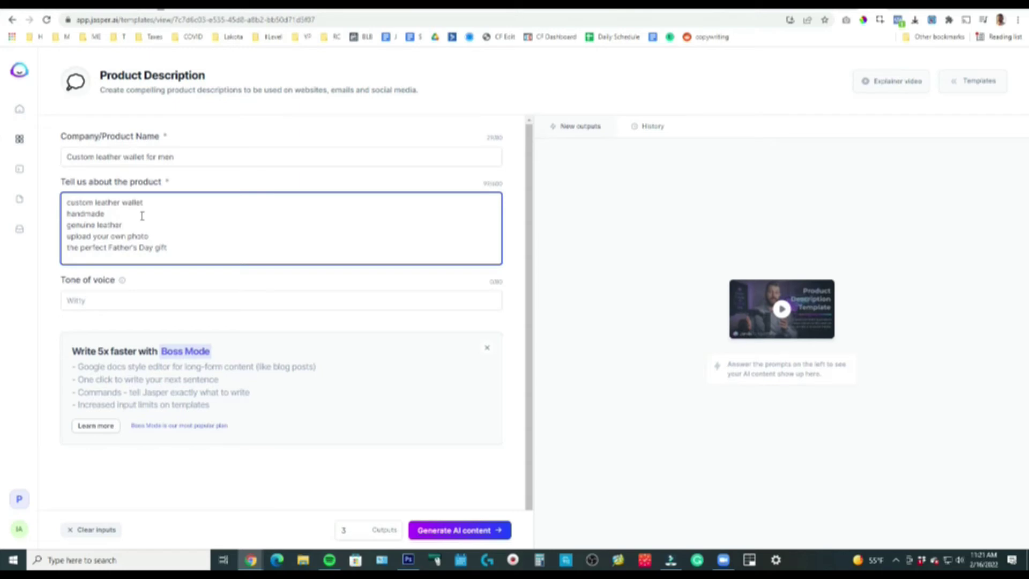
{"action": "key", "text": "Return"}
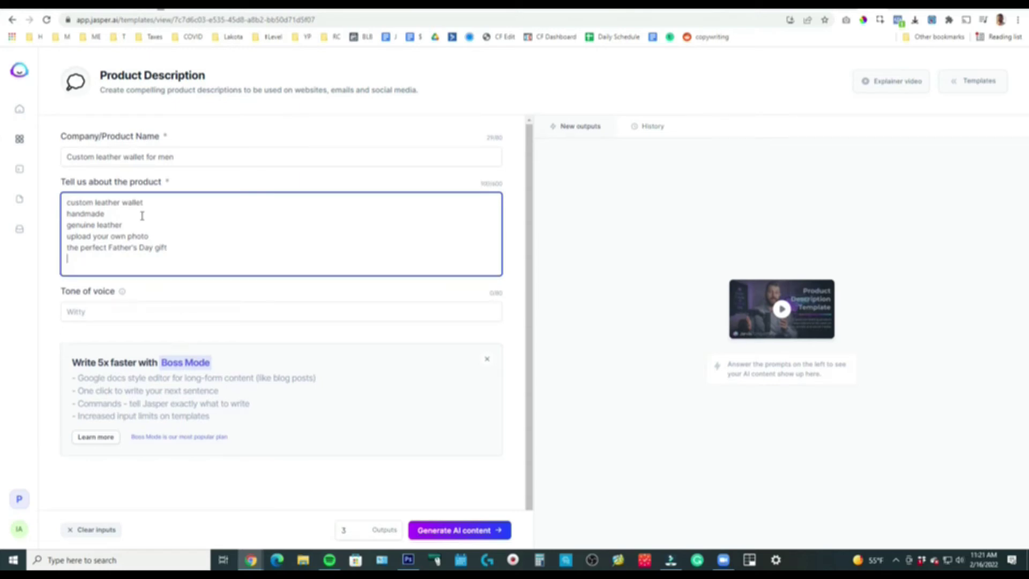
{"action": "type", "text": "limited-"}
{"action": "type", "text": "time deal"}
{"action": "key", "text": "Tab"}
{"action": "key", "text": "Tab"}
{"action": "type", "text": "wit"}
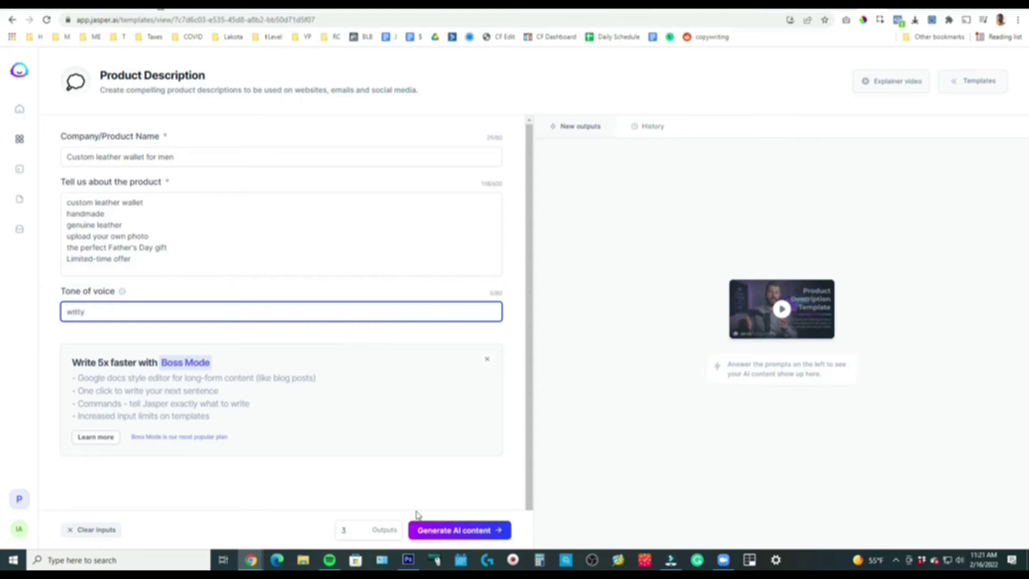
Generate the witty leather wallet descriptions and open the first one in full.
{"action": "left_click", "coordinate": [427, 530]}
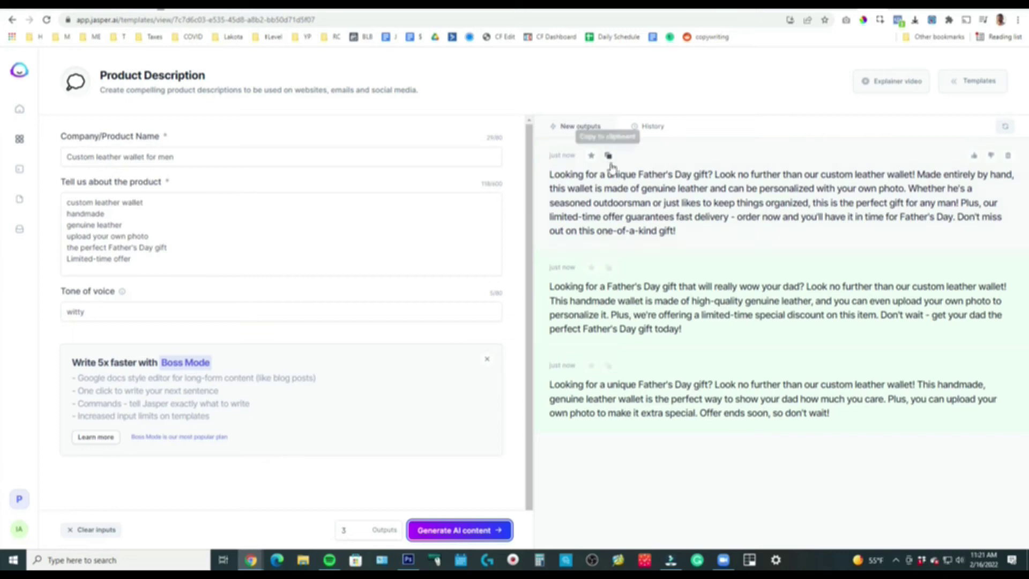
{"action": "mouse_move", "coordinate": [777, 201]}
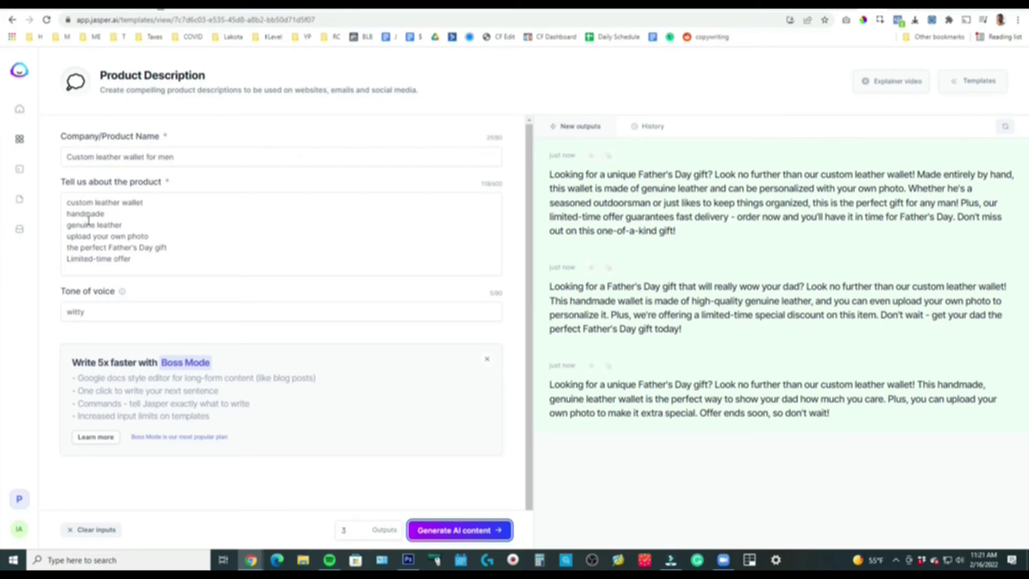
{"action": "mouse_move", "coordinate": [777, 307]}
{"action": "left_click", "coordinate": [634, 222]}
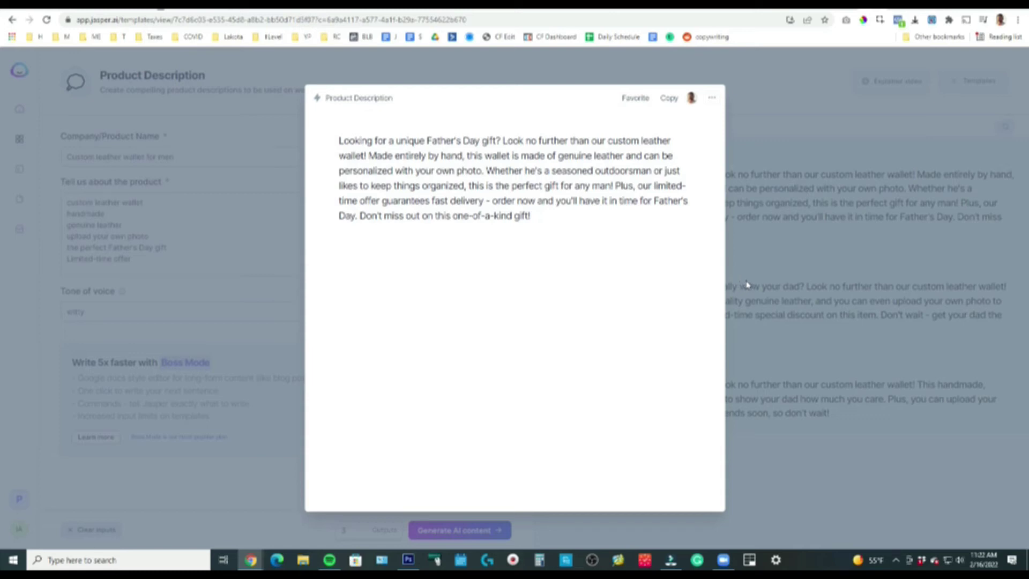
Highlight the phrases about ordering in time in the first wallet description.
{"action": "left_click", "coordinate": [550, 213]}
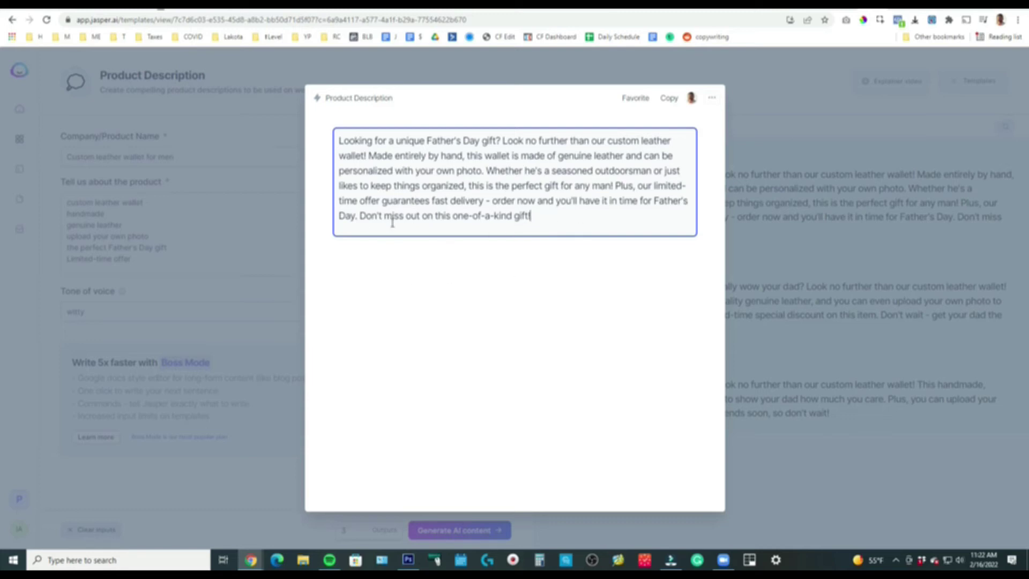
{"action": "left_click_drag", "start_coordinate": [492, 201], "coordinate": [670, 206]}
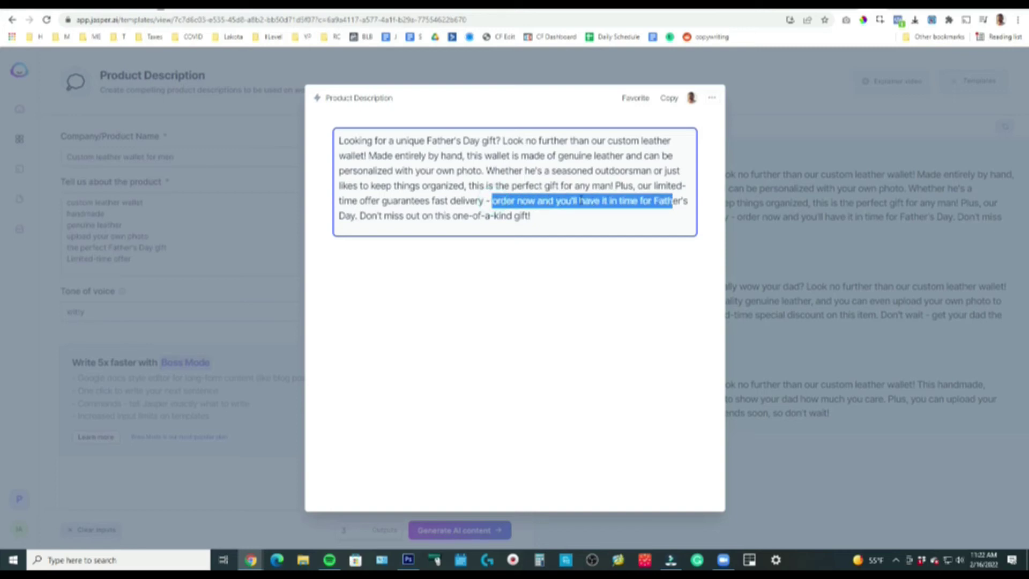
{"action": "left_click_drag", "start_coordinate": [579, 201], "coordinate": [692, 203]}
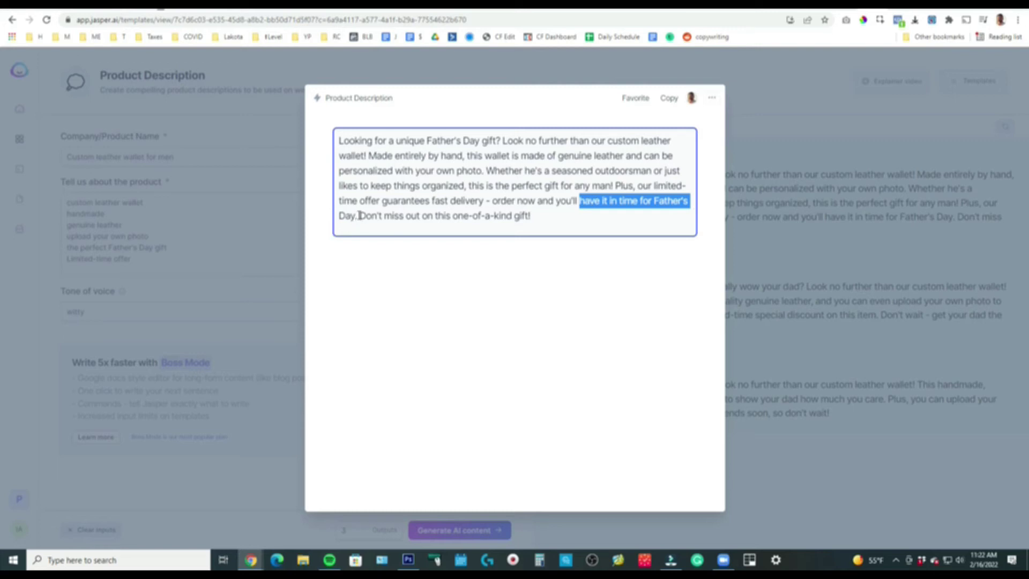
{"action": "left_click", "coordinate": [587, 215]}
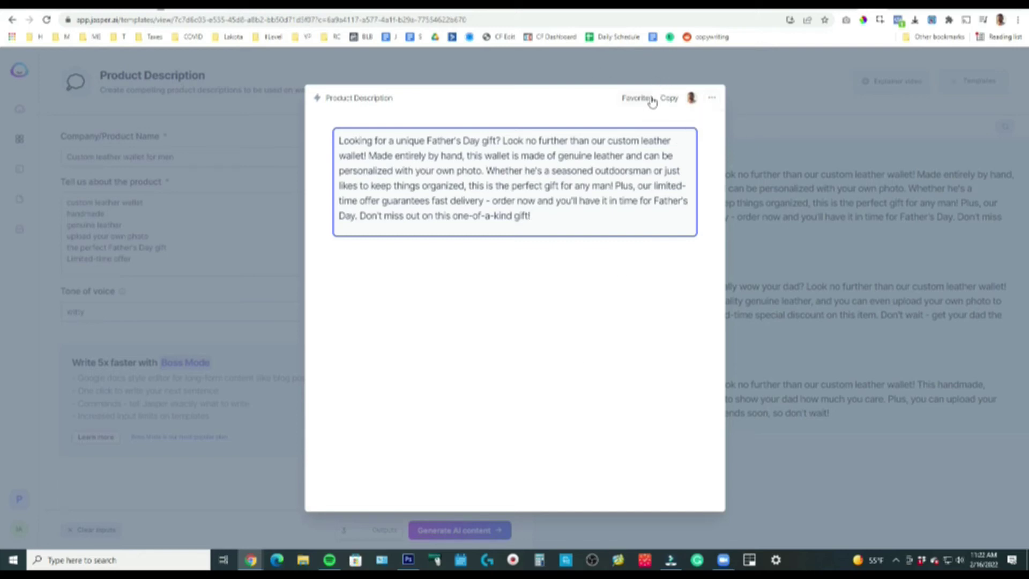
Close the first description's detail view, then open and close the second description.
{"action": "left_click", "coordinate": [435, 79]}
{"action": "left_click", "coordinate": [566, 277]}
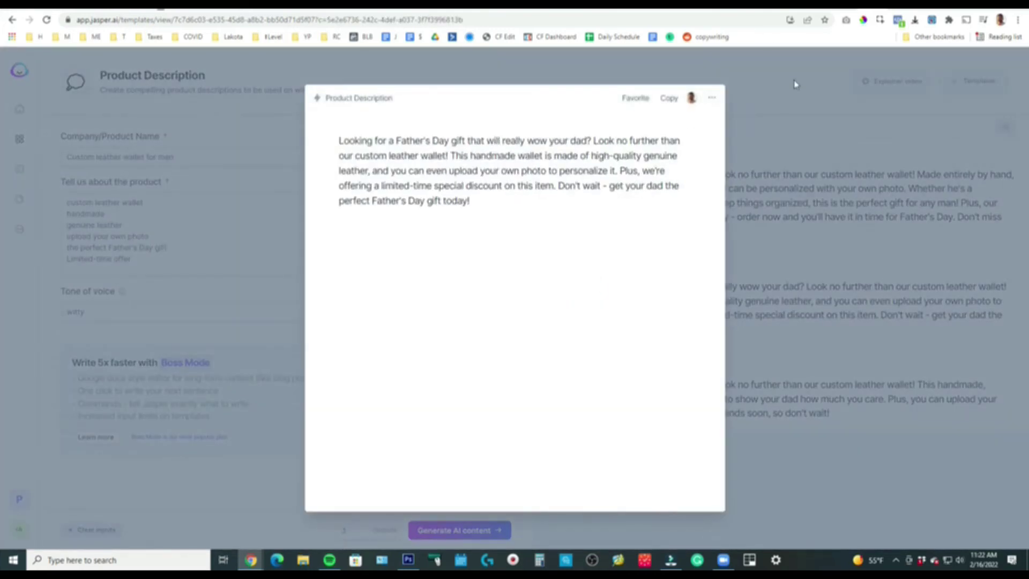
{"action": "left_click", "coordinate": [795, 81]}
Clear all generated outputs and delete the product name.
{"action": "left_click", "coordinate": [1004, 131]}
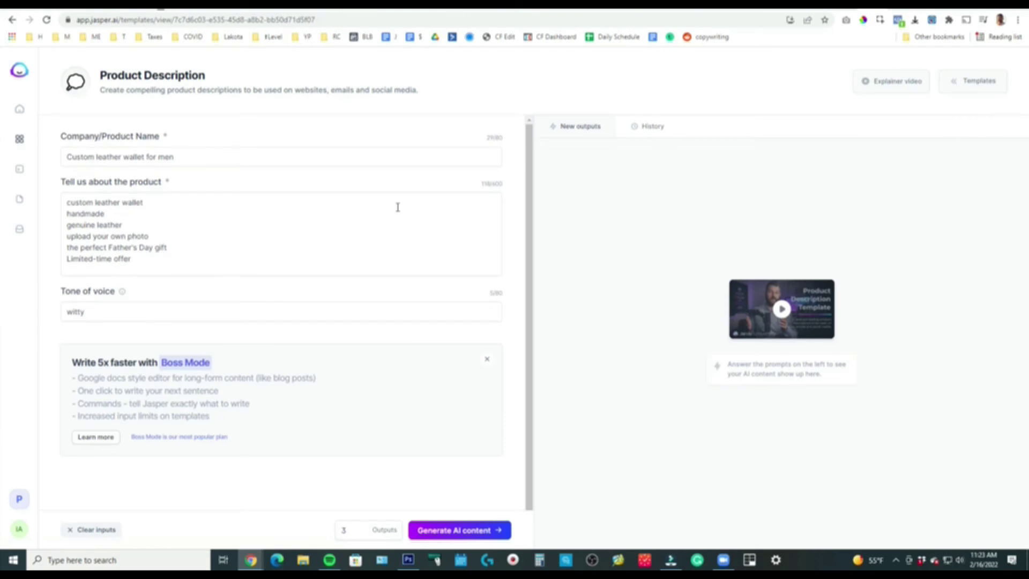
{"action": "triple_click", "coordinate": [168, 159]}
{"action": "key", "text": "BackSpace"}
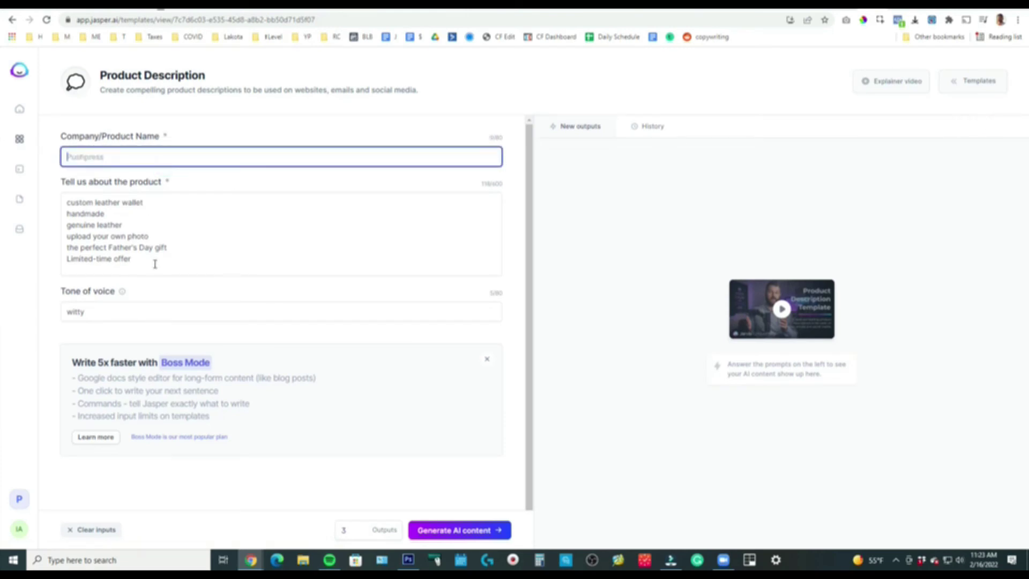
Delete the product details text and the 'witty' tone of voice.
{"action": "triple_click", "coordinate": [155, 263]}
{"action": "left_click", "coordinate": [160, 263]}
{"action": "left_click_drag", "start_coordinate": [170, 263], "coordinate": [27, 203]}
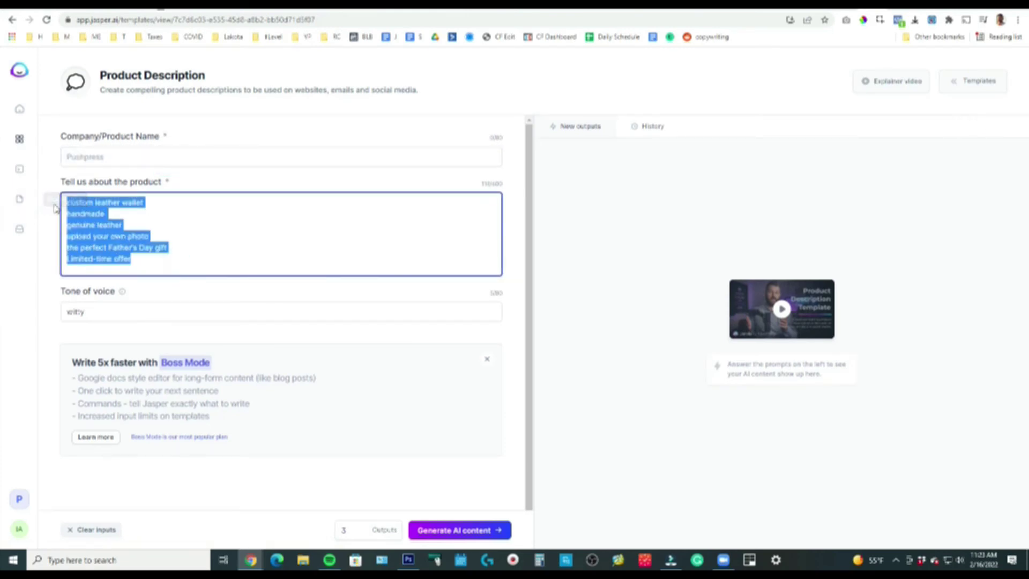
{"action": "key", "text": "BackSpace"}
{"action": "double_click", "coordinate": [183, 285]}
{"action": "key", "text": "BackSpace"}
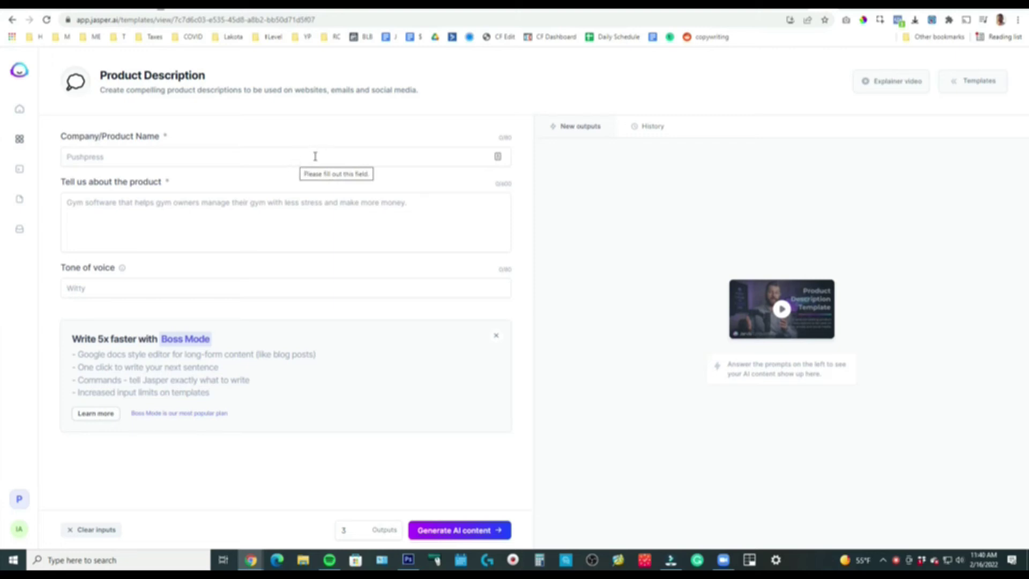
{"action": "left_click", "coordinate": [221, 160]}
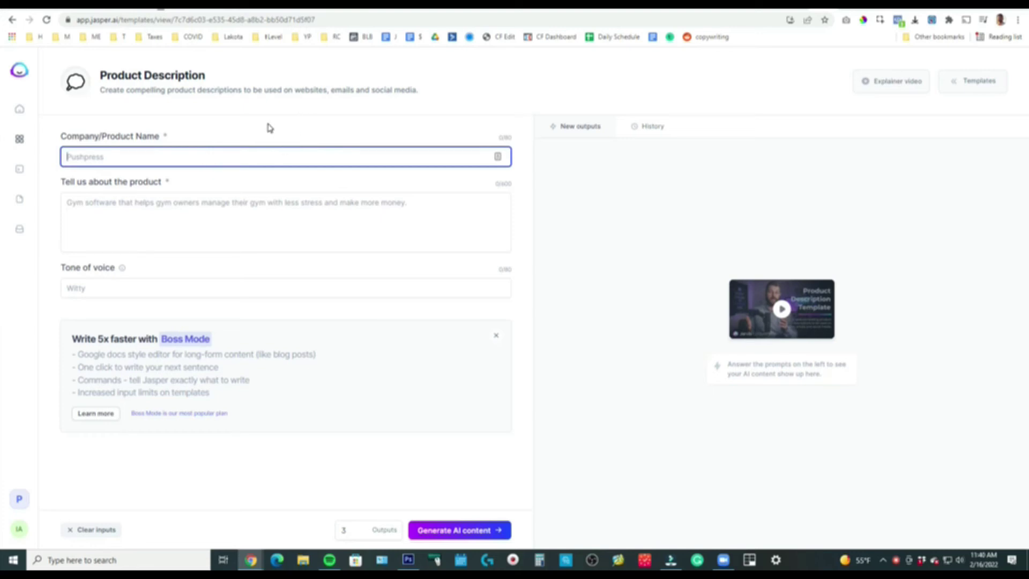
{"action": "type", "text": "Back massager"}
Name the product portable back massager and list relieve back pain, neck pain, portable.
{"action": "triple_click", "coordinate": [185, 159]}
{"action": "type", "text": "Portable back massager"}
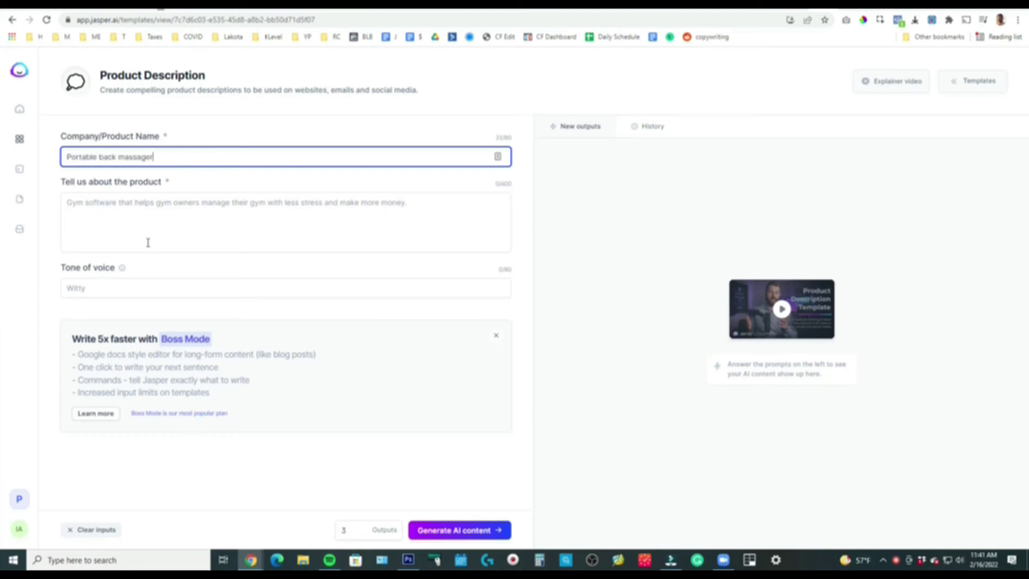
{"action": "left_click", "coordinate": [148, 241]}
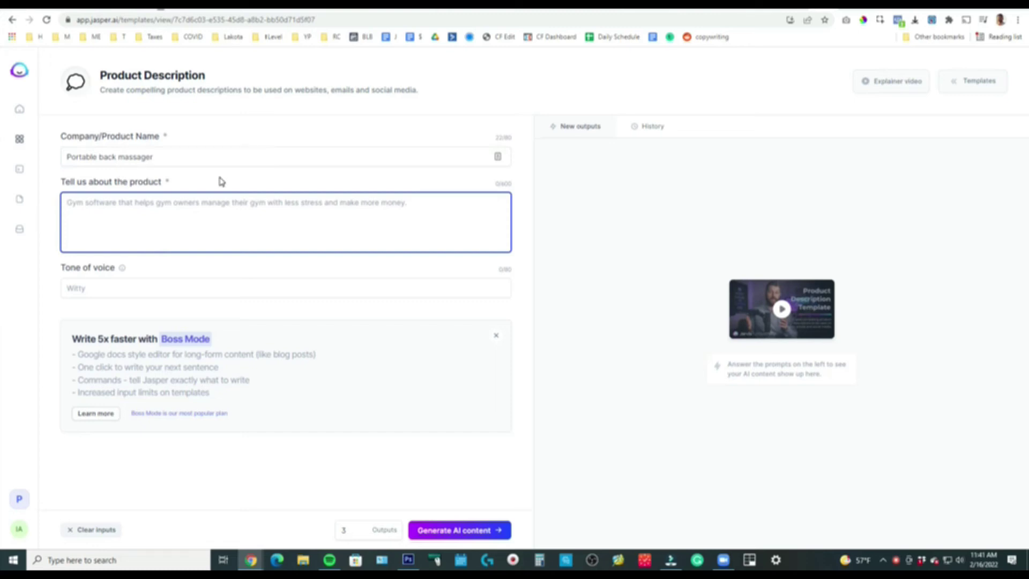
{"action": "type", "text": "Releive"}
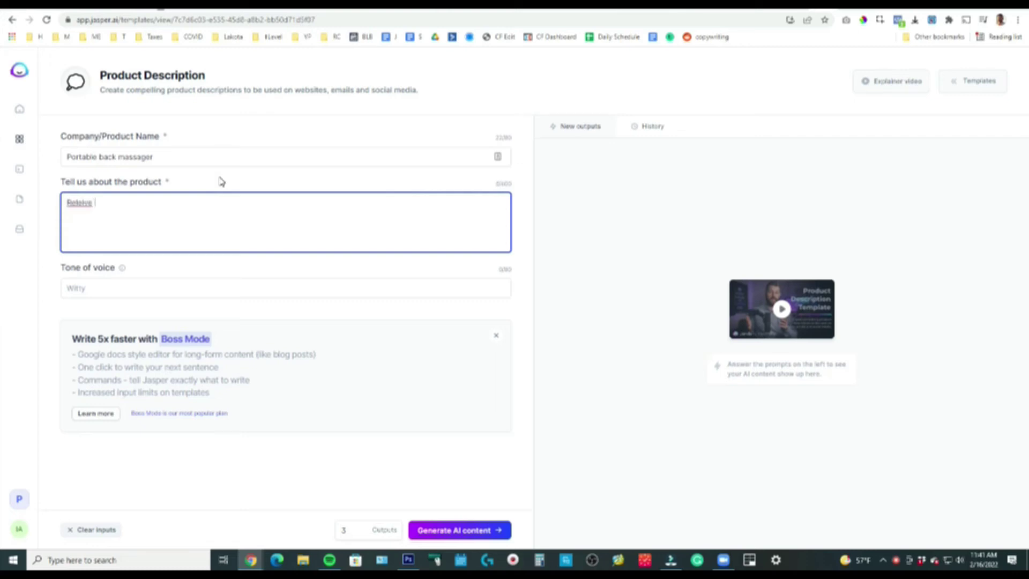
{"action": "key", "text": "BackSpace"}
{"action": "type", "text": "ieve back pain"}
{"action": "key", "text": "Return"}
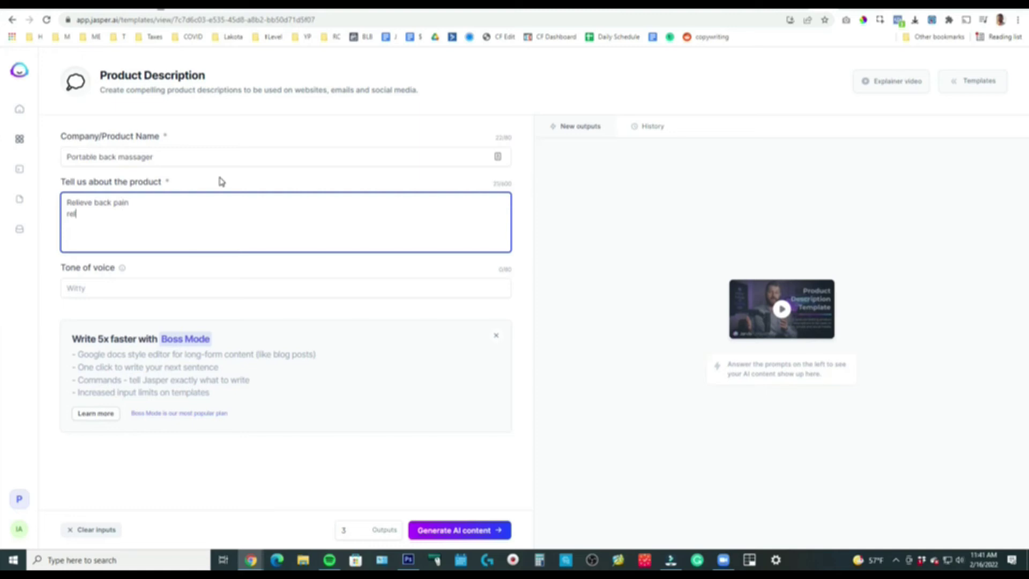
{"action": "type", "text": "elieve nec"}
{"action": "key", "text": "BackSpace"}
{"action": "type", "text": "k pain p"}
{"action": "type", "text": "ortable"}
{"action": "key", "text": "Return"}
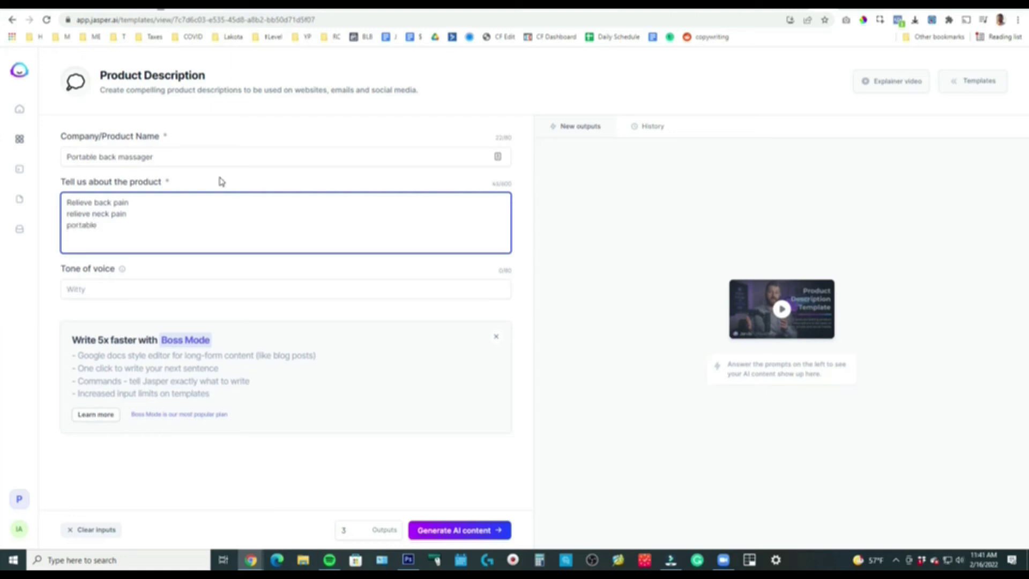
{"action": "type", "text": "recharg"}
{"action": "type", "text": "eable"}
Add rechargeable, office chair or car use, heated, deep tissue massage, perfect gift lines.
{"action": "key", "text": "Return"}
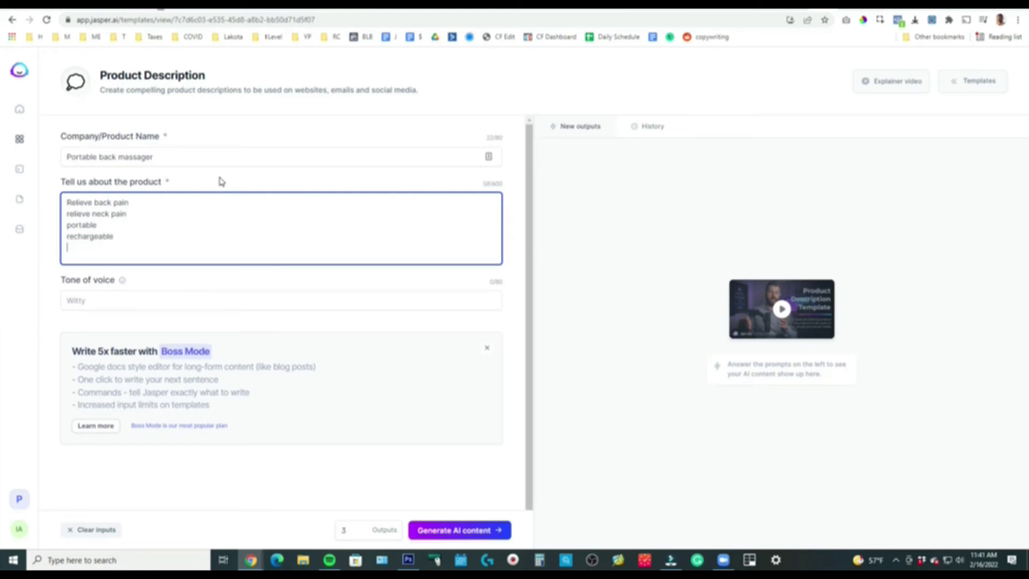
{"action": "type", "text": "pef"}
{"action": "type", "text": "fect for the offi"}
{"action": "type", "text": "ce chair"}
{"action": "type", "text": " or in the car"}
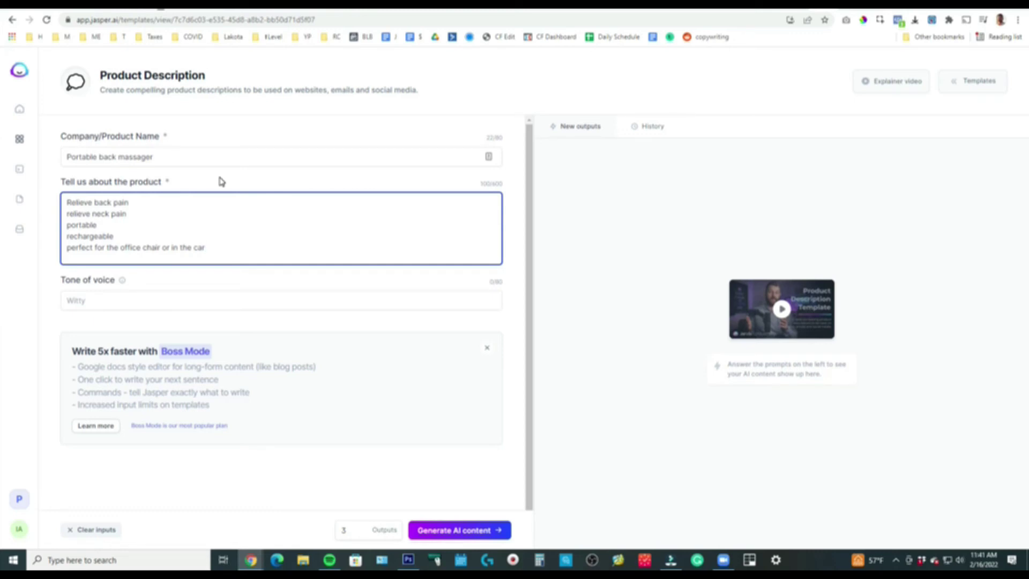
{"action": "key", "text": "Return"}
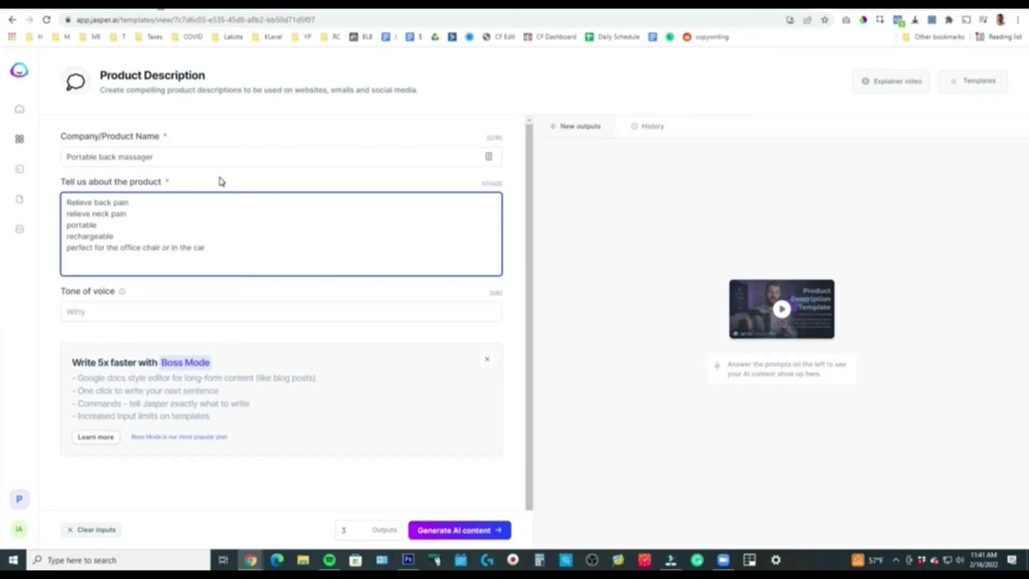
{"action": "type", "text": "heated"}
{"action": "key", "text": "Return"}
{"action": "type", "text": "deep tissue "}
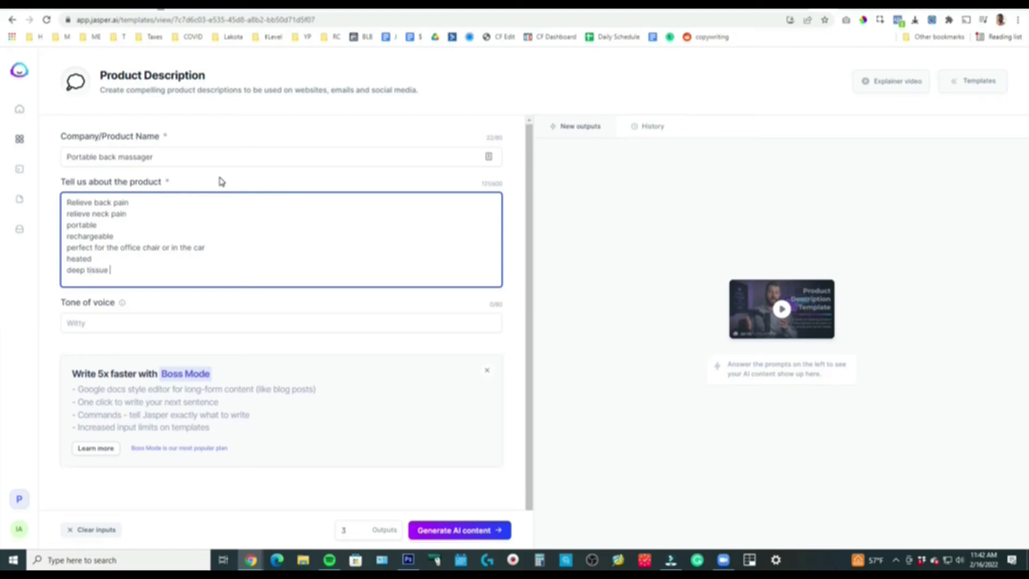
{"action": "type", "text": "missage"}
{"action": "key", "text": "BackSpace"}
{"action": "key", "text": "BackSpace"}
{"action": "key", "text": "BackSpace"}
{"action": "key", "text": "BackSpace"}
{"action": "key", "text": "BackSpace"}
{"action": "type", "text": "assage"}
{"action": "key", "text": "Return"}
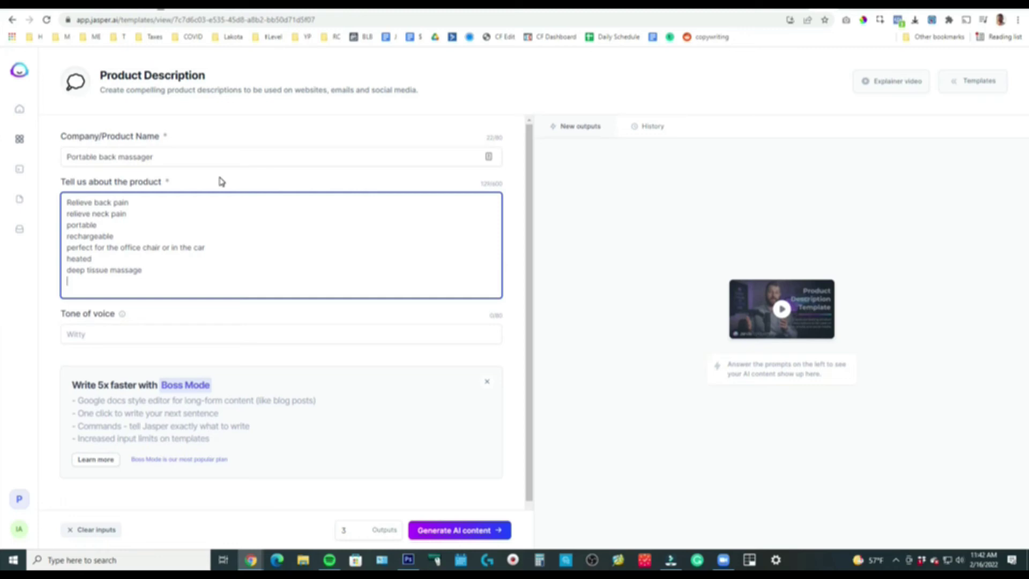
{"action": "type", "text": "the perfect gift"}
Enter 'friendly' as the tone of voice and generate three massager descriptions.
{"action": "left_click", "coordinate": [116, 338]}
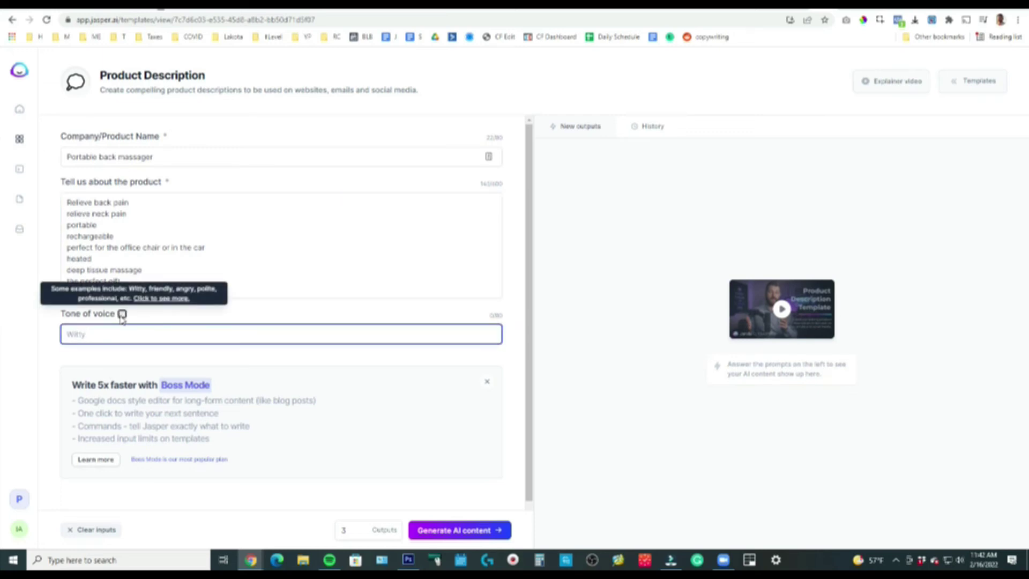
{"action": "left_click", "coordinate": [122, 315]}
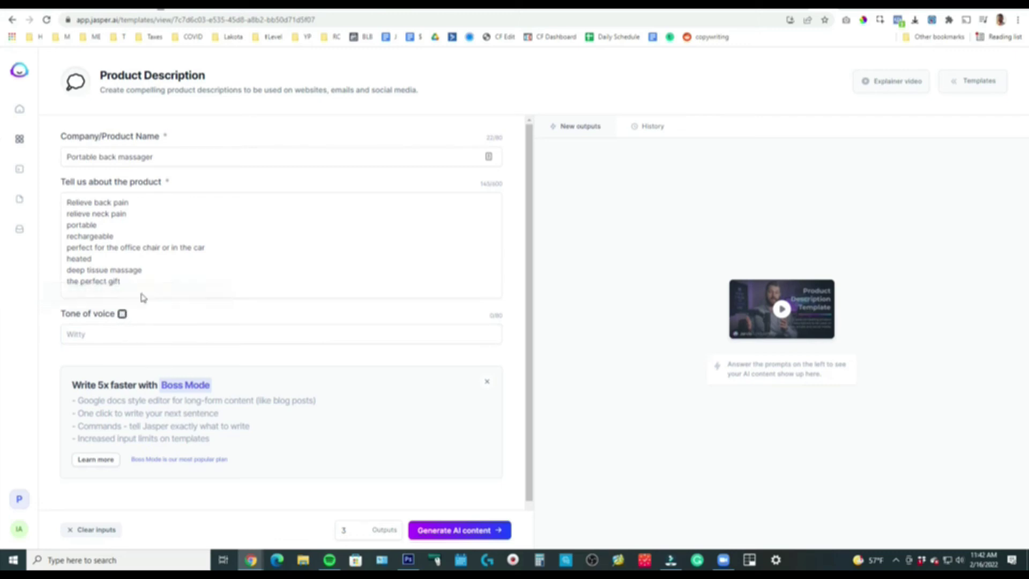
{"action": "left_click", "coordinate": [119, 334]}
{"action": "type", "text": "friendly"}
{"action": "left_click", "coordinate": [453, 527]}
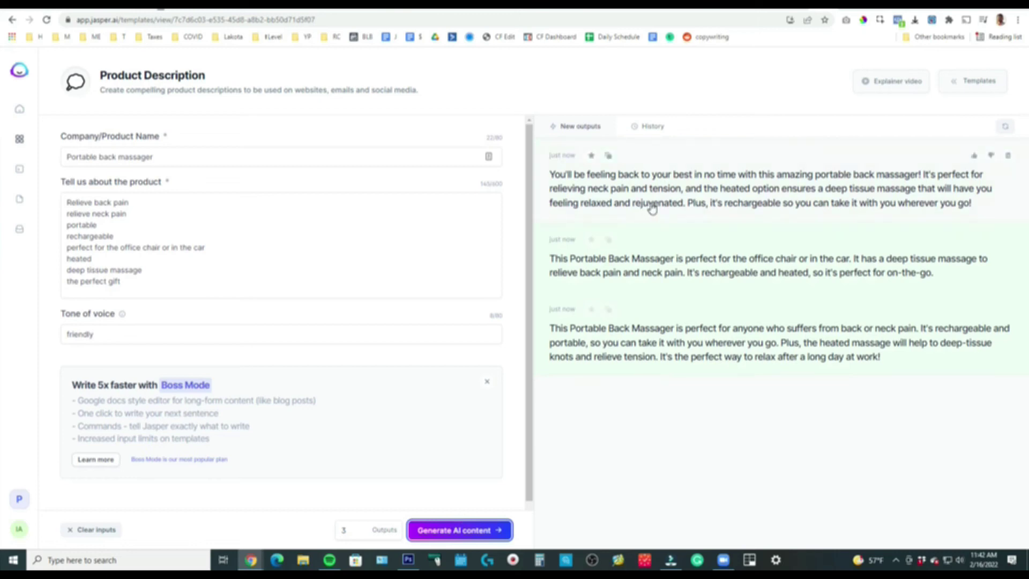
{"action": "mouse_move", "coordinate": [739, 261]}
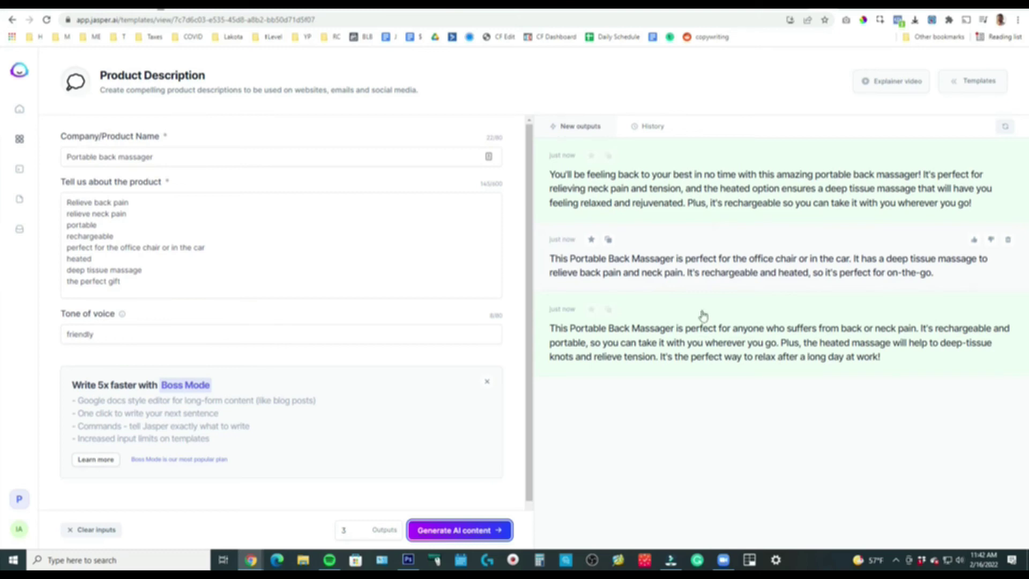
Generate three more descriptions, then add 'feel relaxed and stress free' and 'sooth aches and pains'.
{"action": "left_click", "coordinate": [487, 531]}
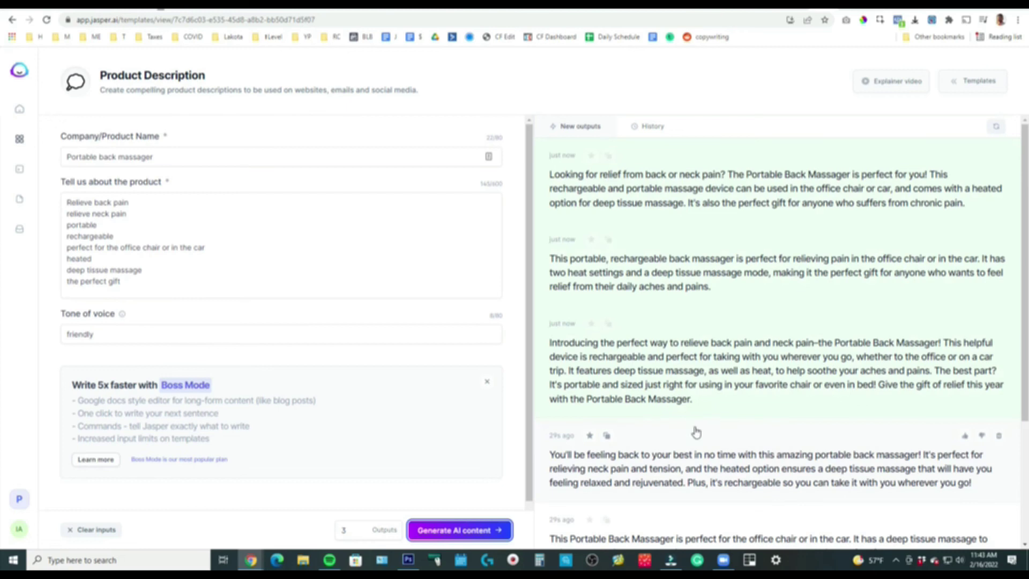
{"action": "scroll", "coordinate": [679, 432], "scroll_direction": "down", "scroll_amount": 1}
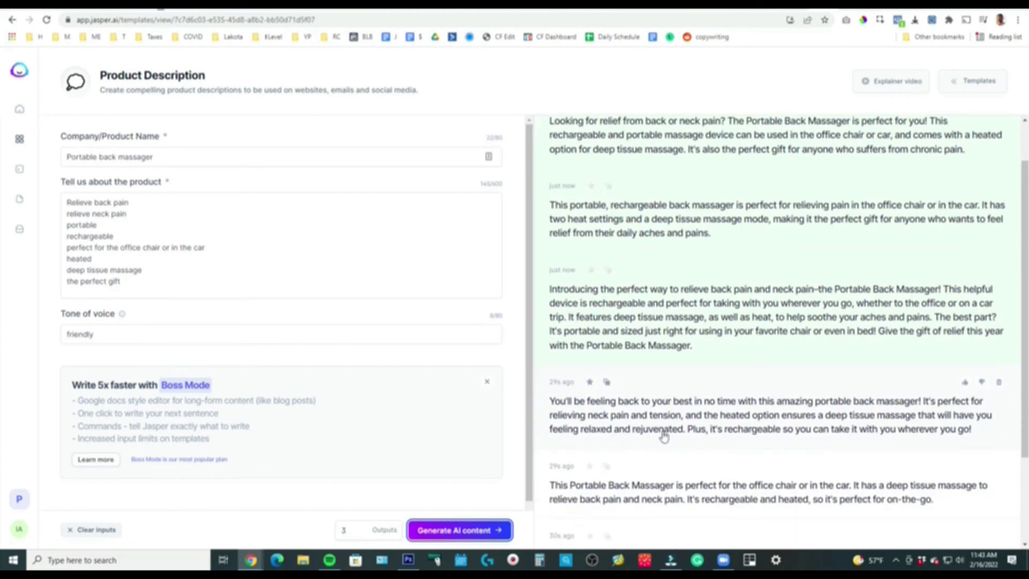
{"action": "left_click", "coordinate": [175, 285]}
{"action": "key", "text": "Return"}
{"action": "type", "text": "feel rela"}
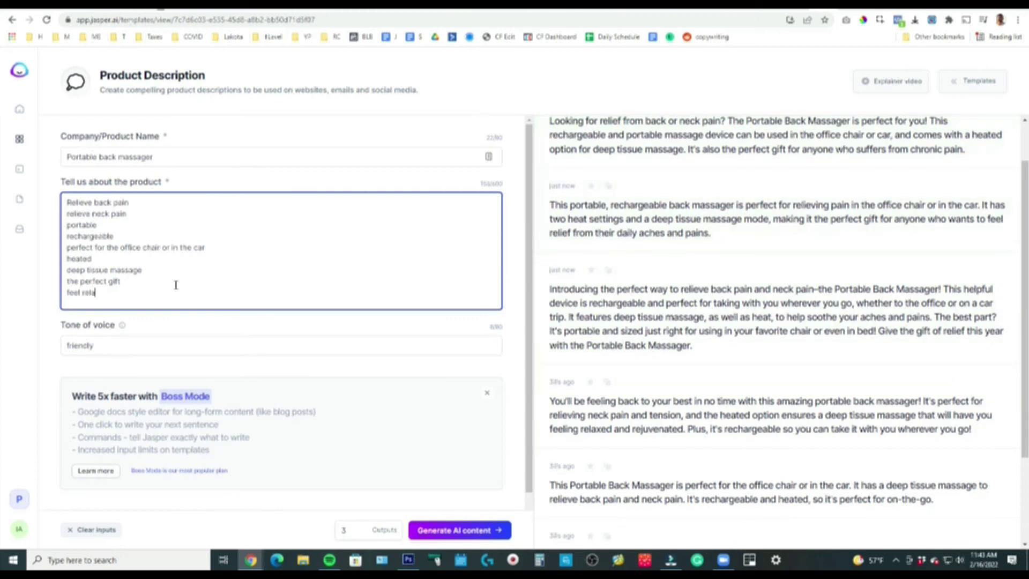
{"action": "type", "text": "tree fre"}
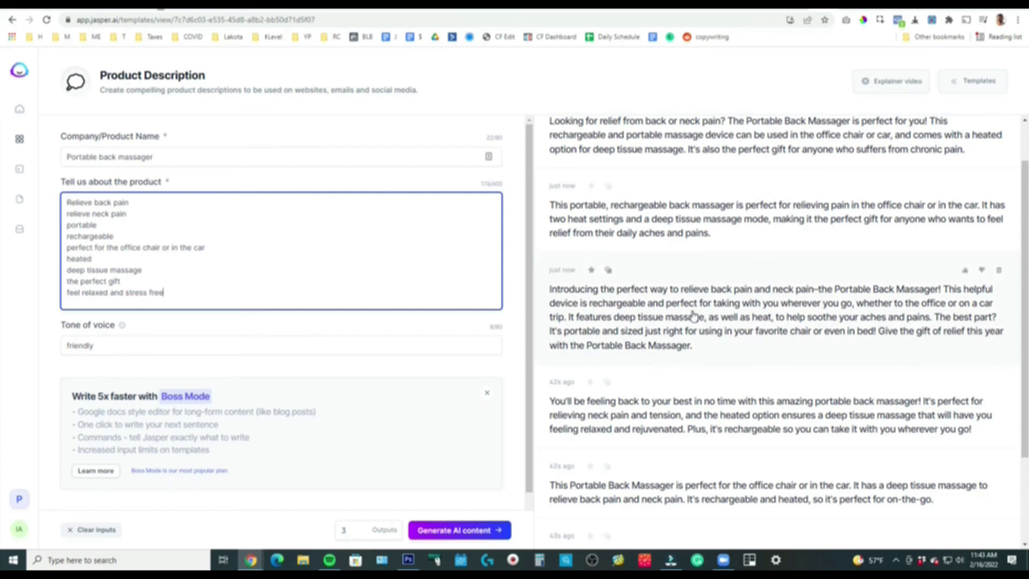
{"action": "scroll", "coordinate": [691, 315], "scroll_direction": "up", "scroll_amount": 2}
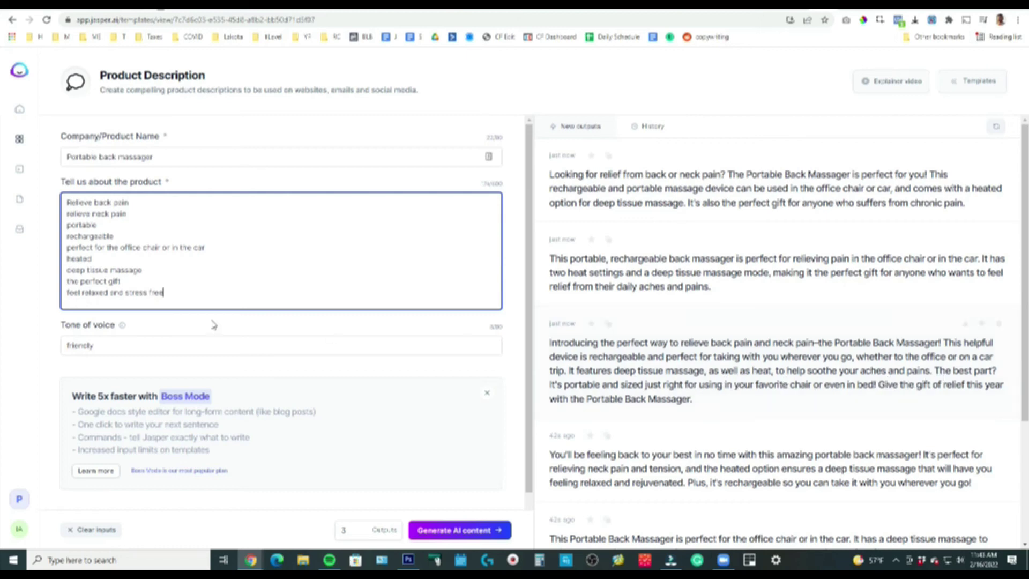
{"action": "key", "text": "Return"}
{"action": "type", "text": "sooth aches and pains"}
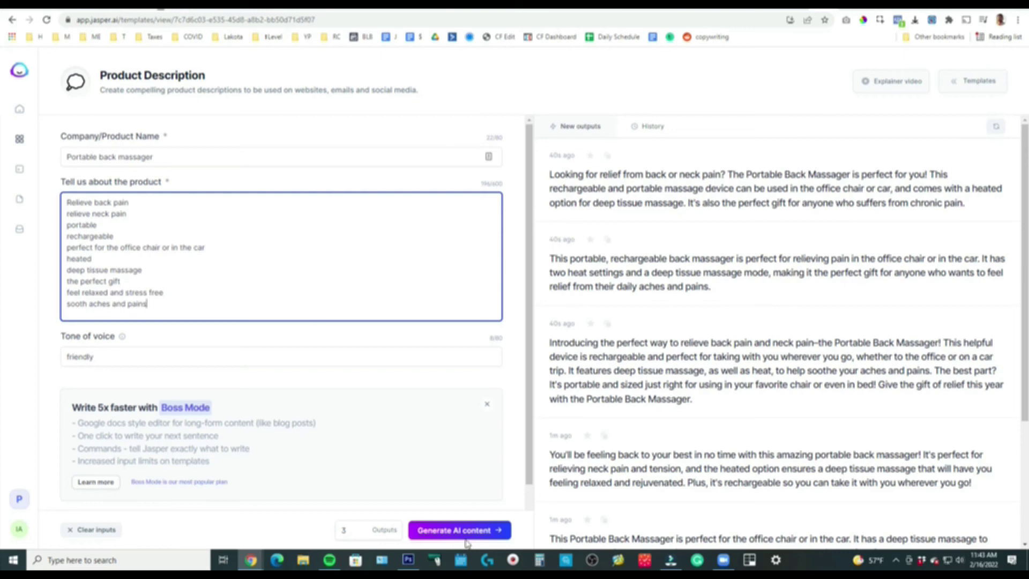
Generate descriptions from the updated massager details and preview the first new one.
{"action": "left_click", "coordinate": [460, 531]}
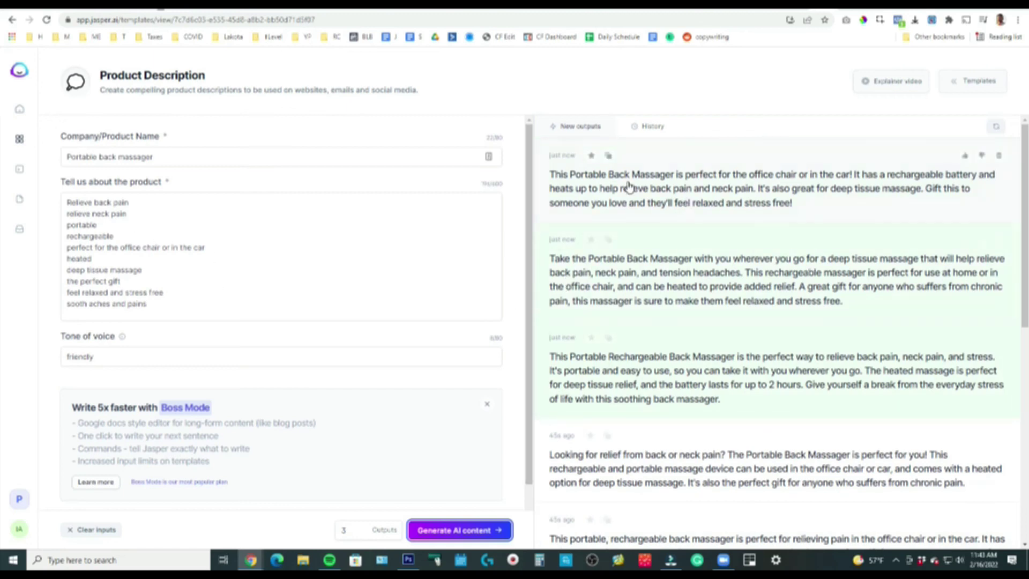
{"action": "mouse_move", "coordinate": [723, 190]}
{"action": "left_click", "coordinate": [797, 208]}
{"action": "left_click", "coordinate": [898, 199]}
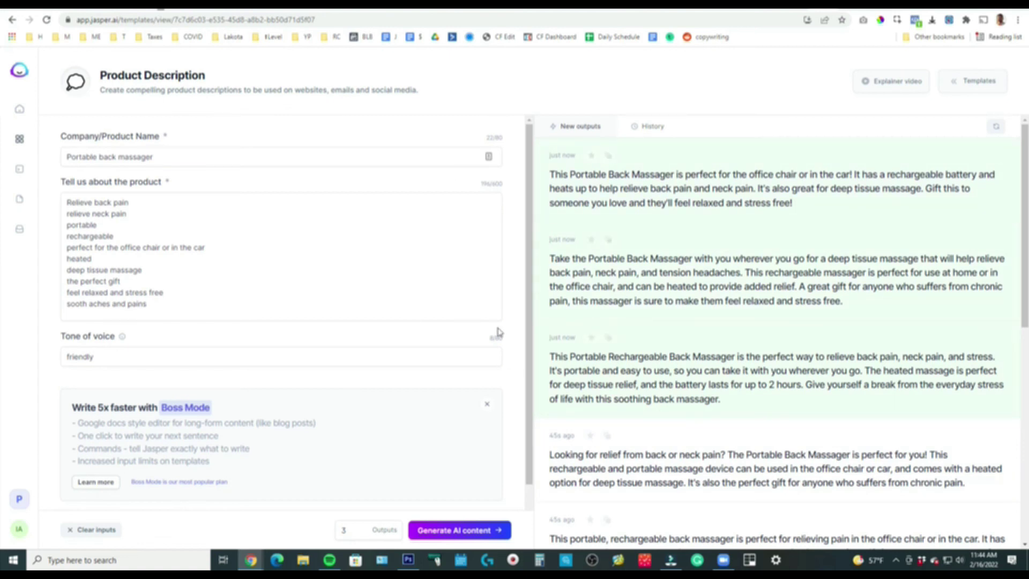
{"action": "scroll", "coordinate": [578, 300], "scroll_direction": "down", "scroll_amount": 2}
{"action": "scroll", "coordinate": [607, 322], "scroll_direction": "up", "scroll_amount": 2}
{"action": "scroll", "coordinate": [621, 357], "scroll_direction": "down", "scroll_amount": 3}
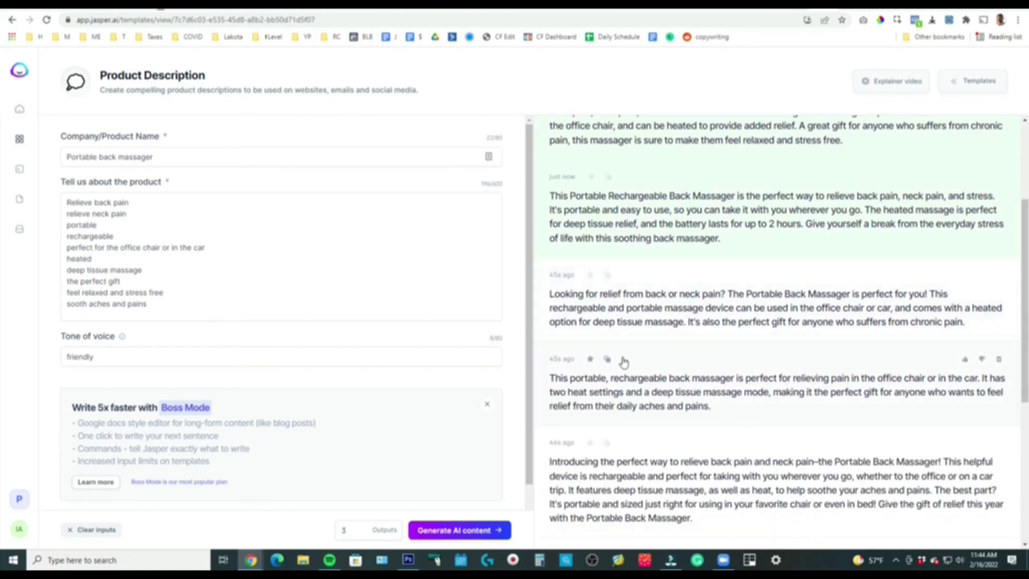
{"action": "scroll", "coordinate": [626, 372], "scroll_direction": "down", "scroll_amount": 3}
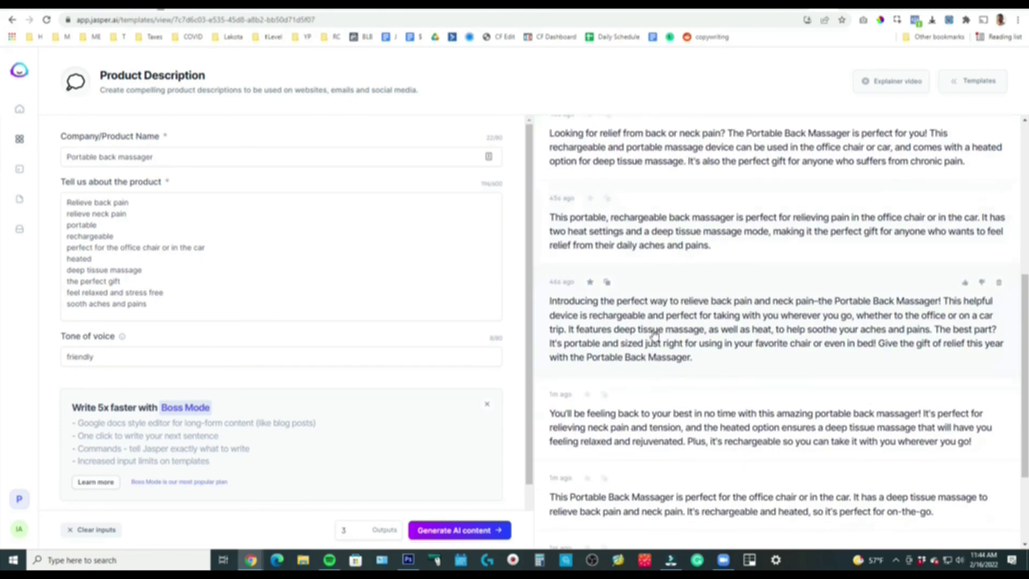
{"action": "scroll", "coordinate": [626, 320], "scroll_direction": "down", "scroll_amount": 1}
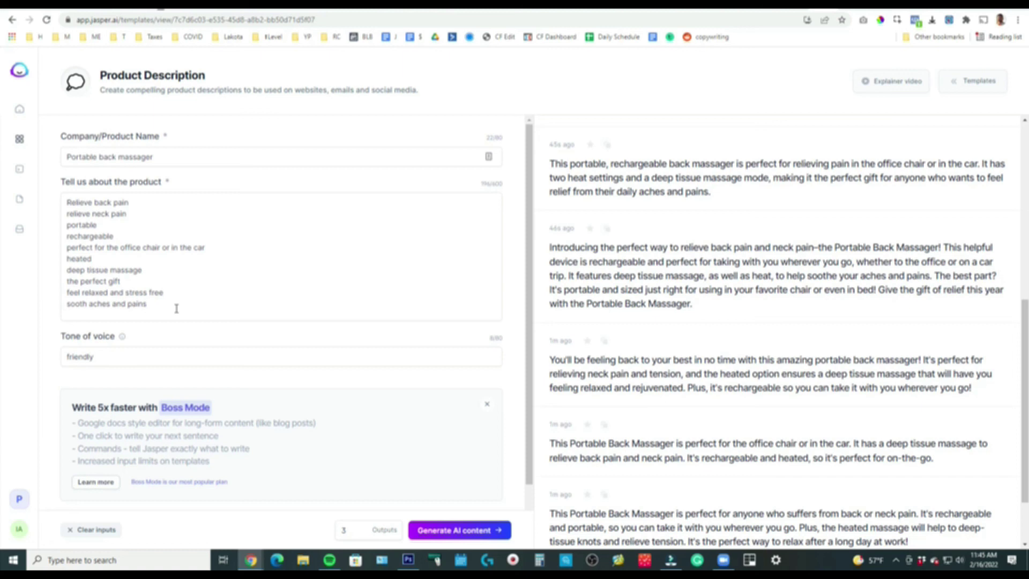
{"action": "left_click", "coordinate": [159, 295]}
{"action": "left_click_drag", "start_coordinate": [148, 306], "coordinate": [63, 299]}
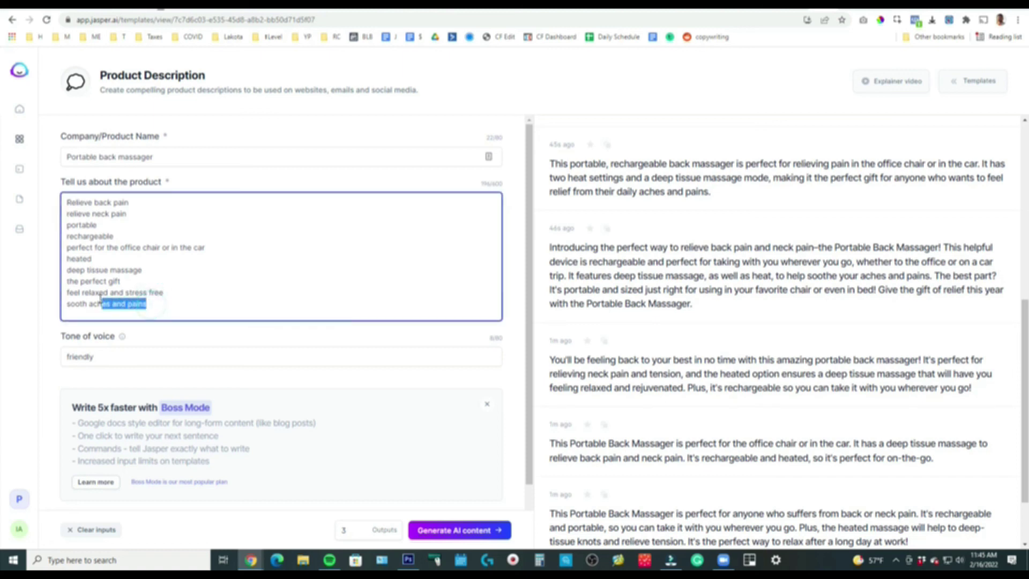
{"action": "left_click", "coordinate": [186, 299]}
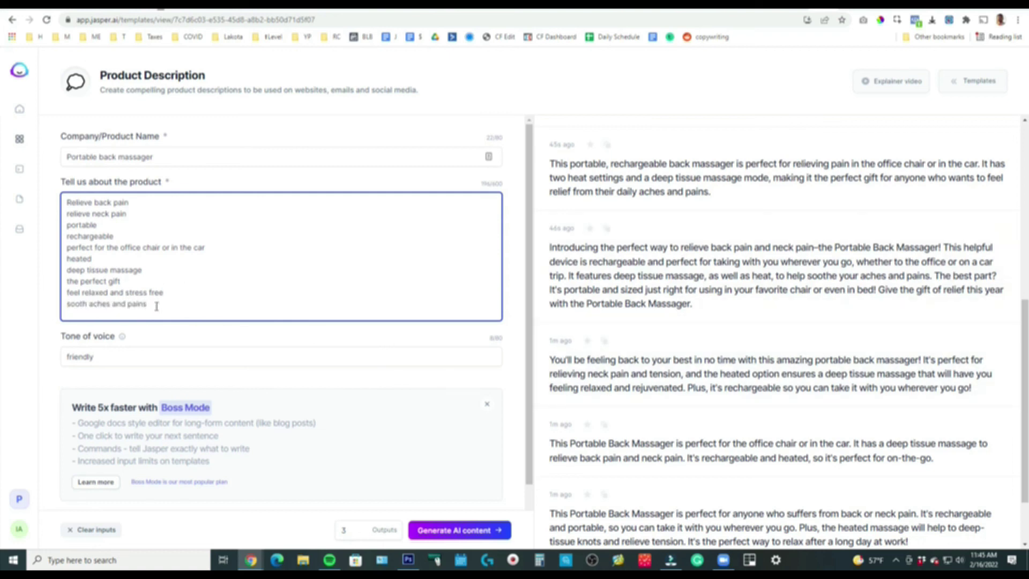
{"action": "mouse_move", "coordinate": [776, 274]}
{"action": "scroll", "coordinate": [660, 313], "scroll_direction": "down", "scroll_amount": 1}
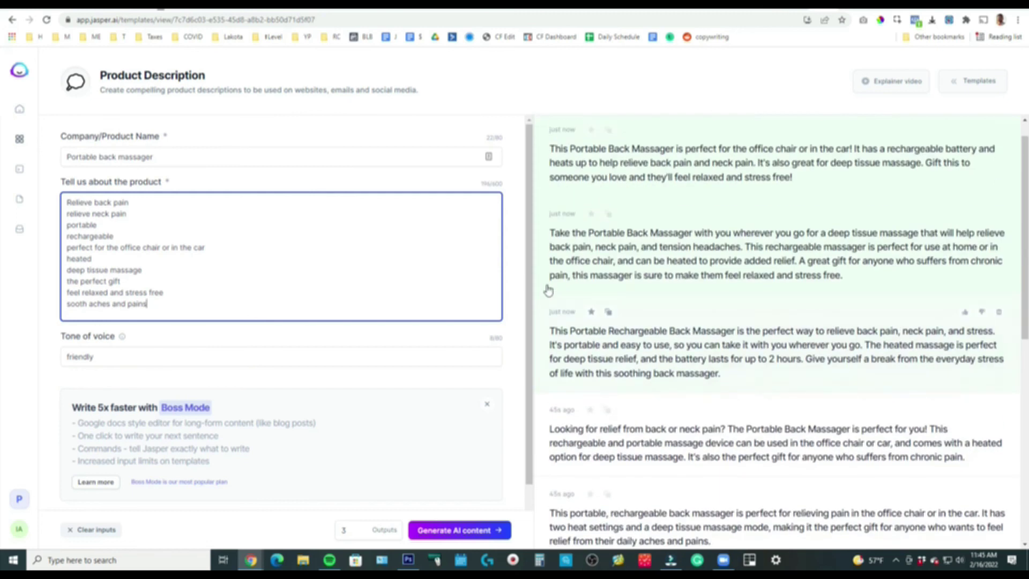